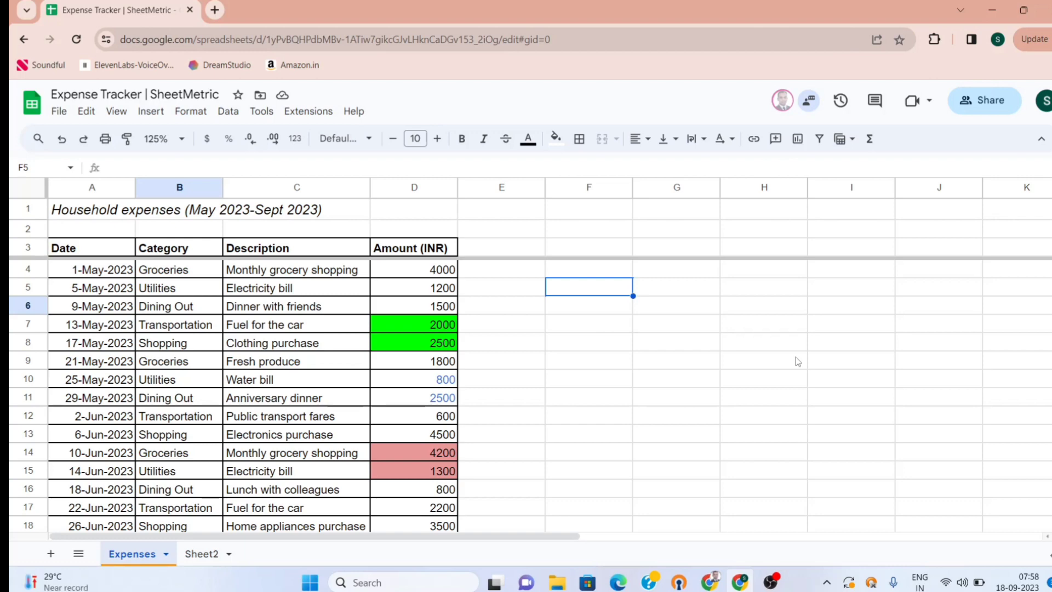
Examine the household expense table's Date, Category, Description and Amount (INR) columns and its first few rows
key(Left)
key(Left)
key(Left)
key(Left)
key(Left)
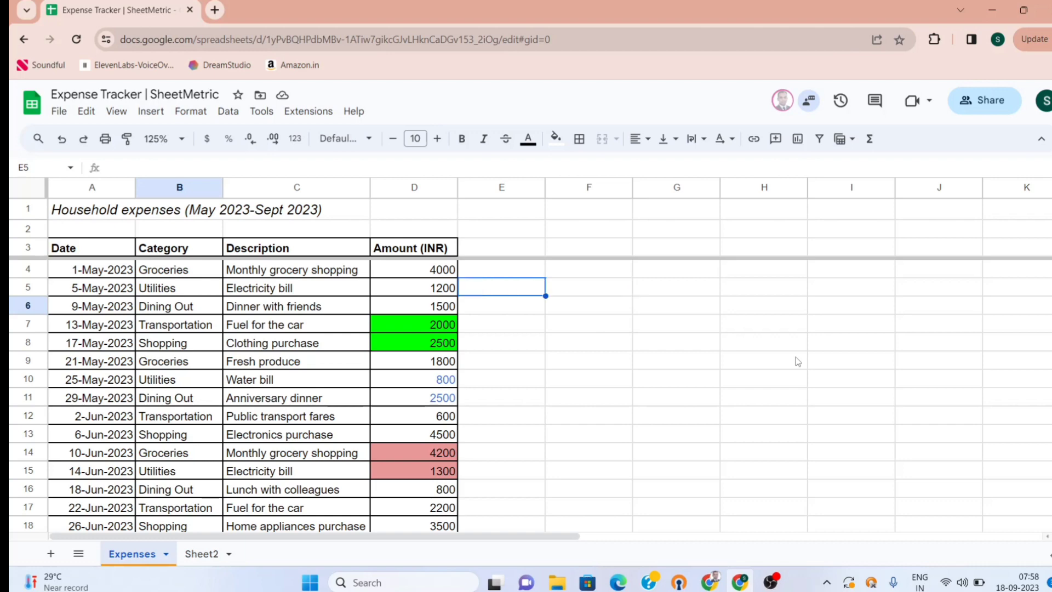
key(Up)
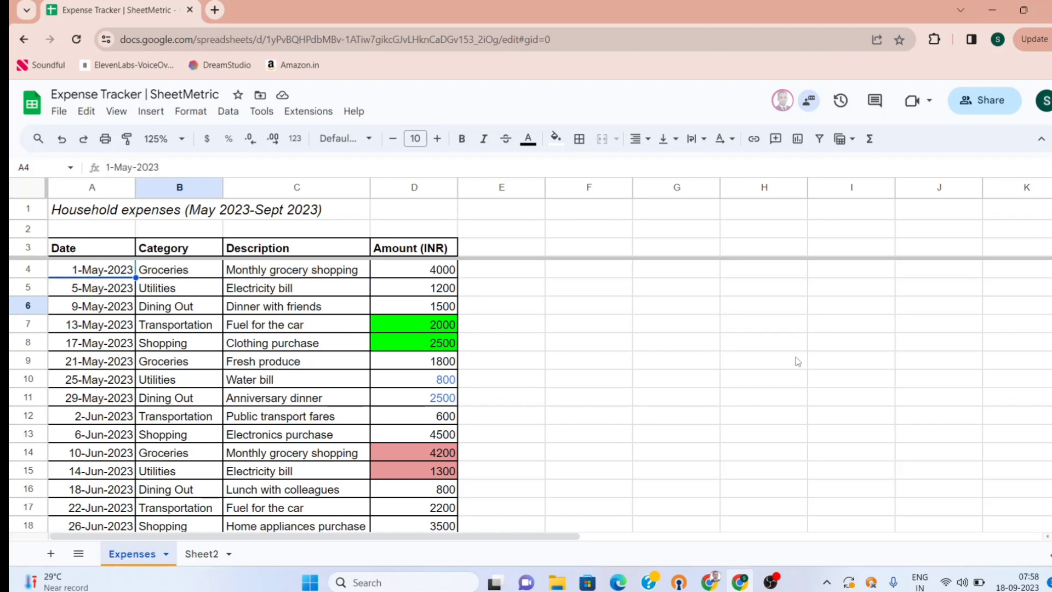
key(Up)
key(Up)
key(Up)
key(Down)
key(Down)
key(Down)
key(Down)
key(Down)
key(Down)
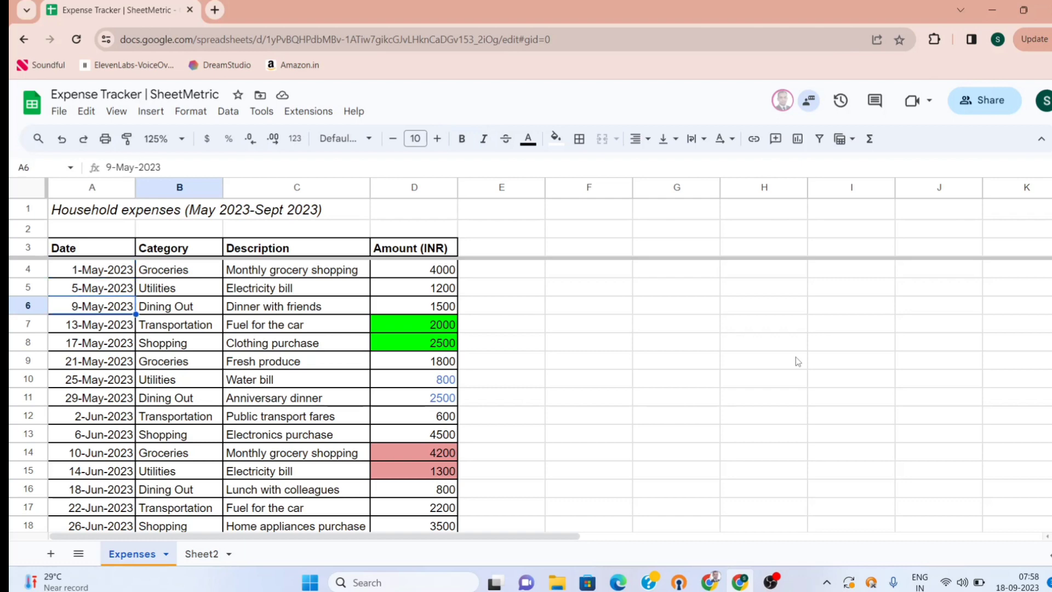
key(Right)
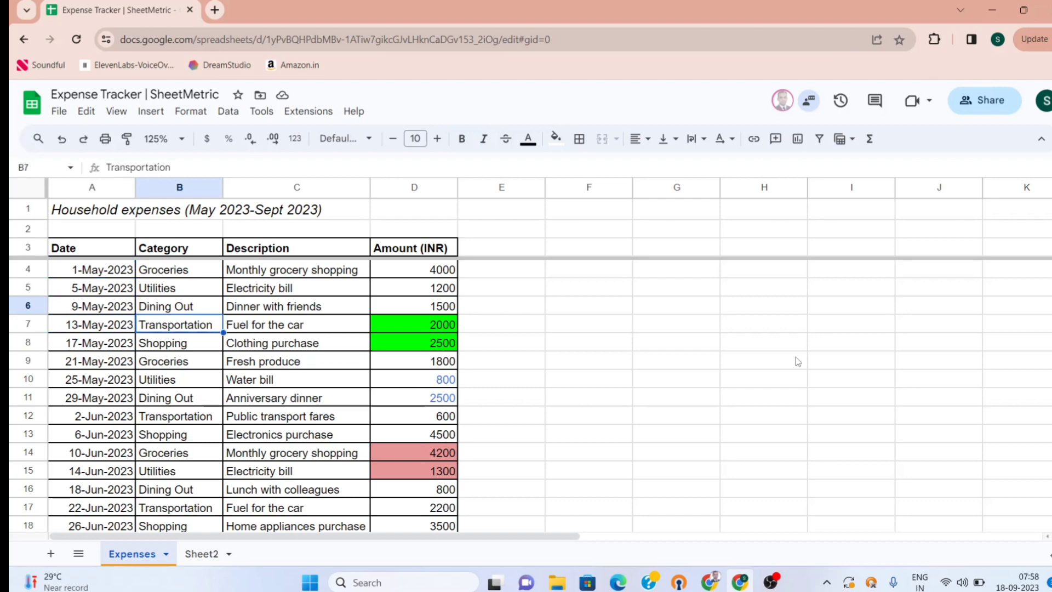
key(Up)
key(Up)
key(Up)
key(Right)
key(Right)
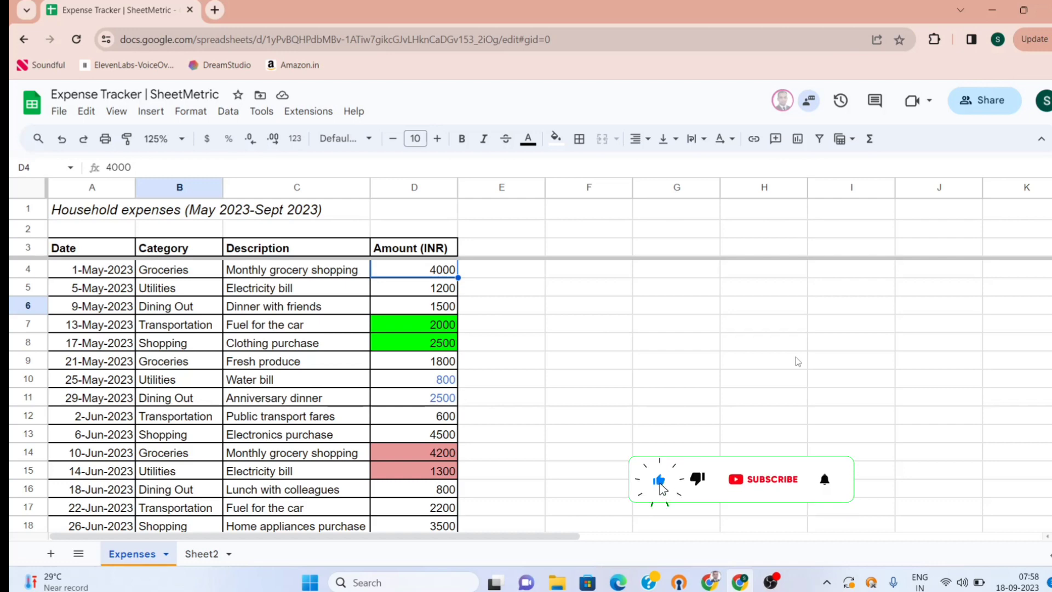
Turn on a filter for the expense table range A3:D41 from cell C5 and switch it off again
click(301, 294)
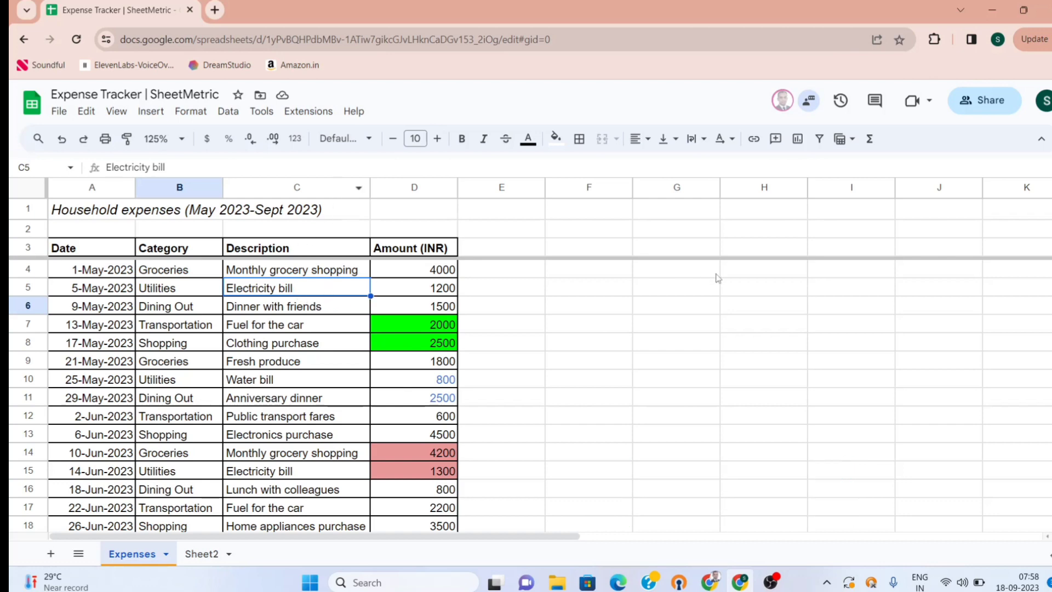
click(820, 139)
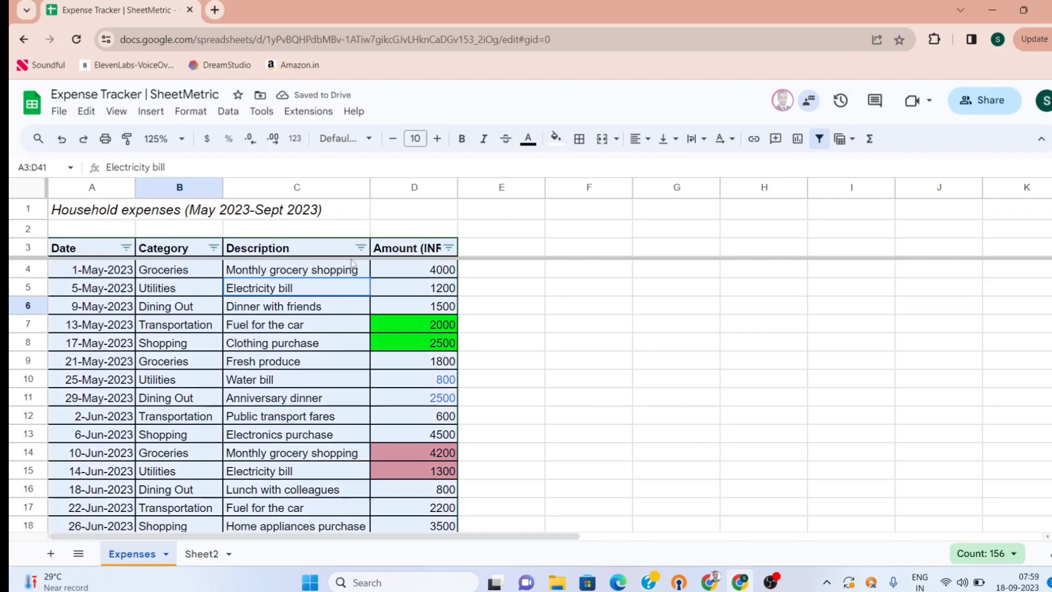
click(819, 139)
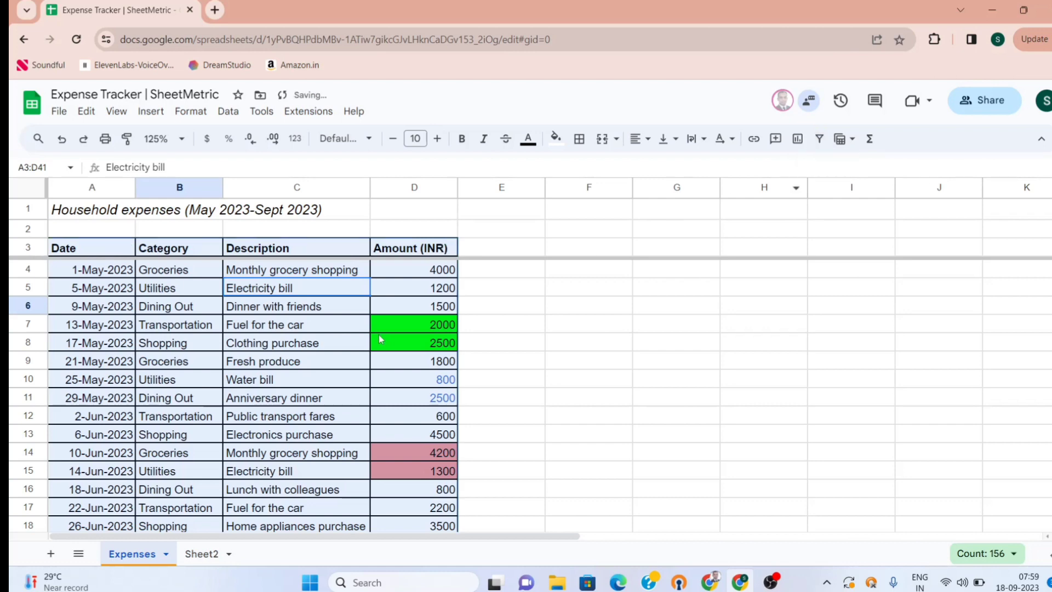
click(320, 341)
Create a filter on the expense table once more from the Electricity bill cell C5, and remove it
click(301, 289)
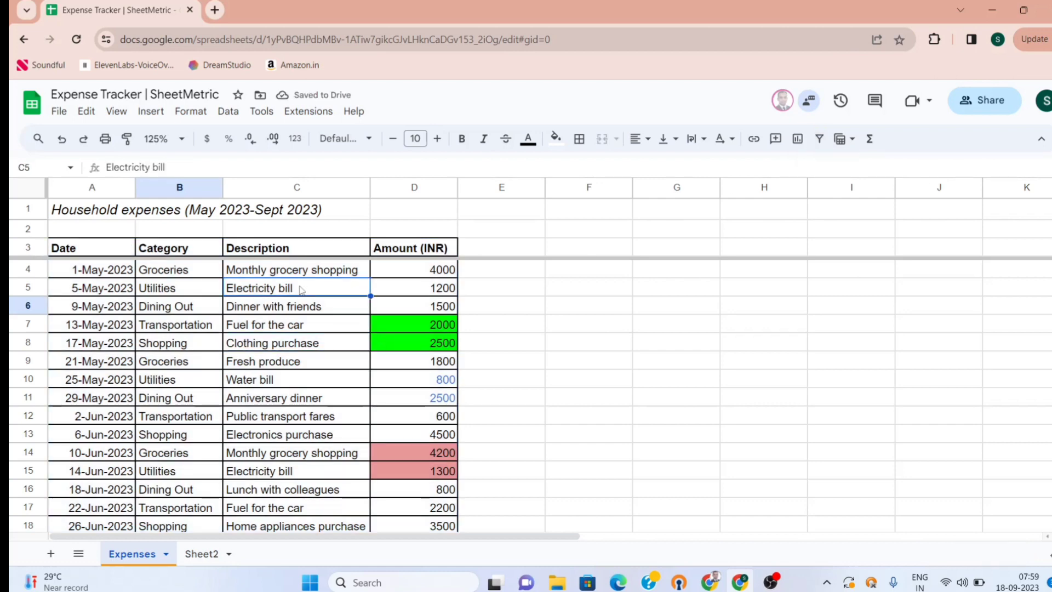
click(228, 112)
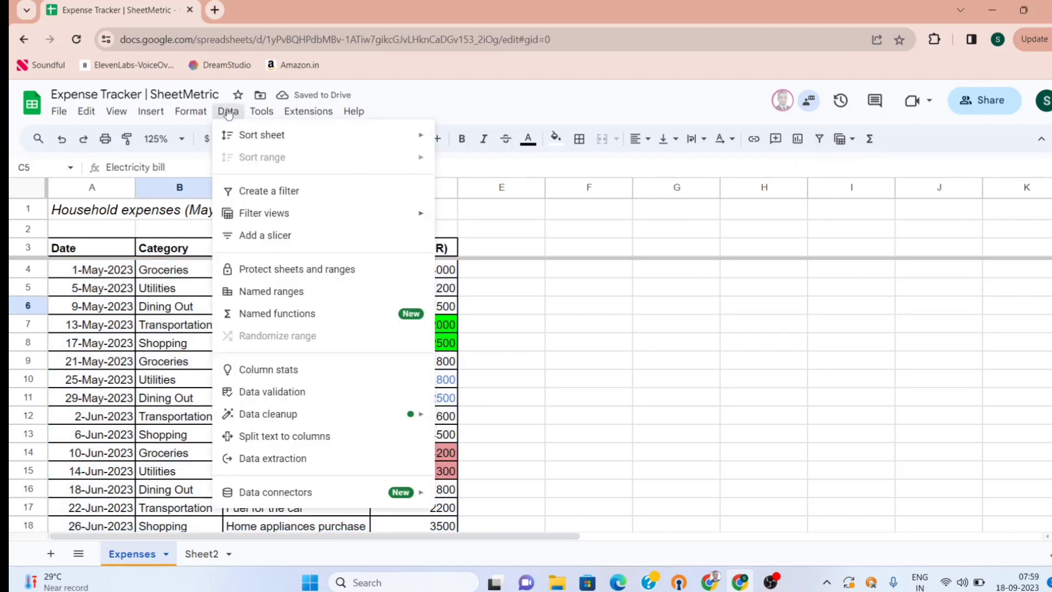
click(299, 192)
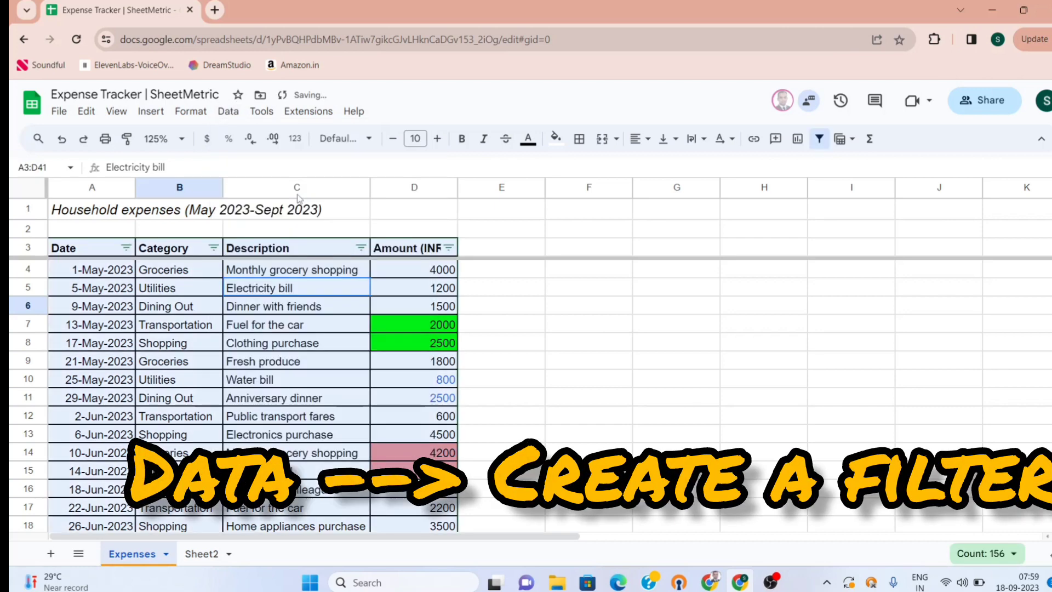
click(228, 111)
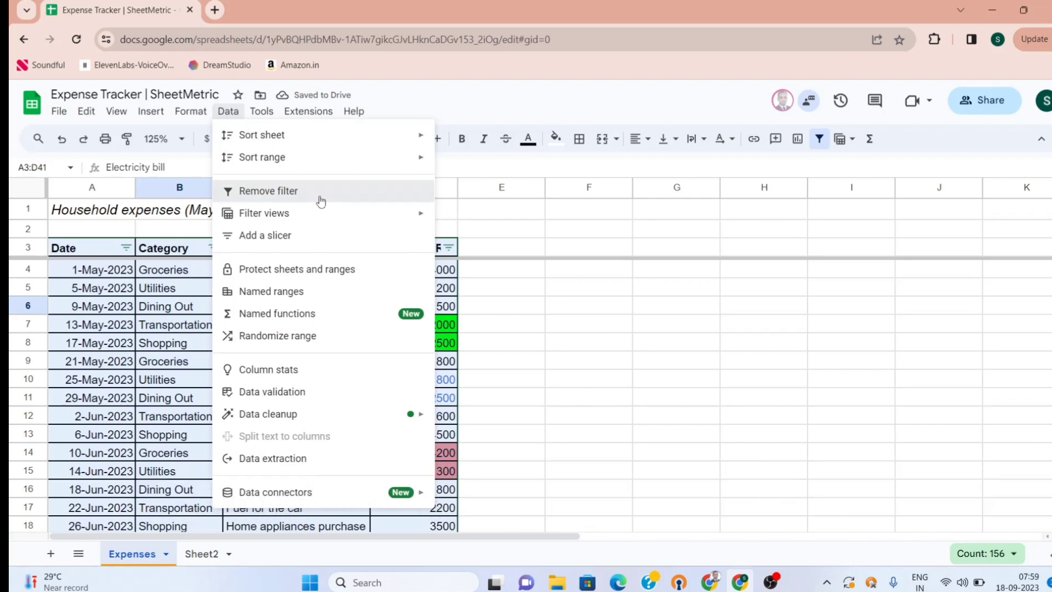
click(317, 198)
click(261, 366)
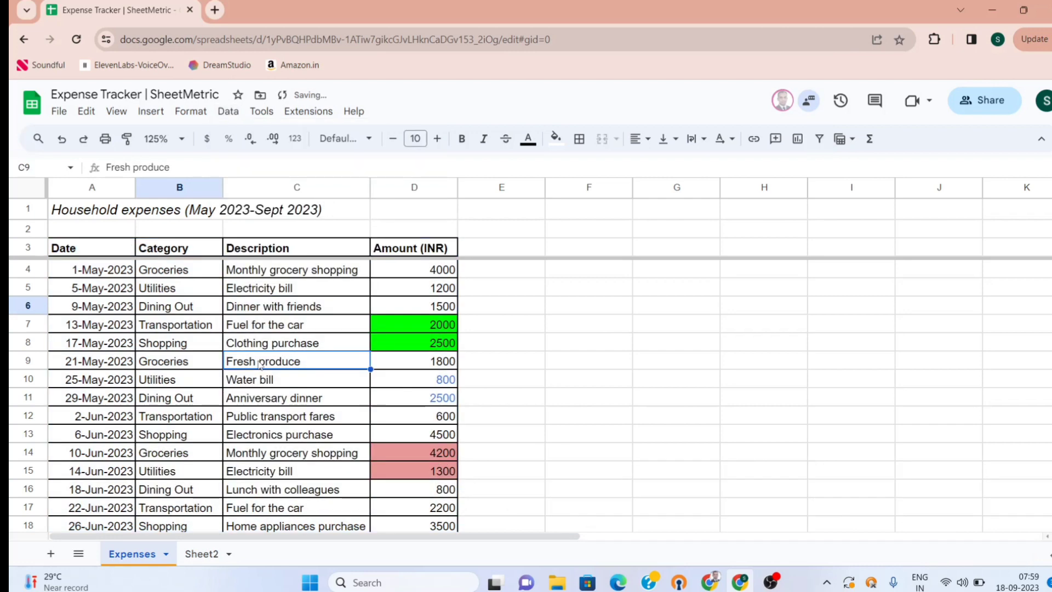
Move the title "Household expenses (May 2023-Sept 2023)" from A1 to A2, directly above the header row
click(80, 214)
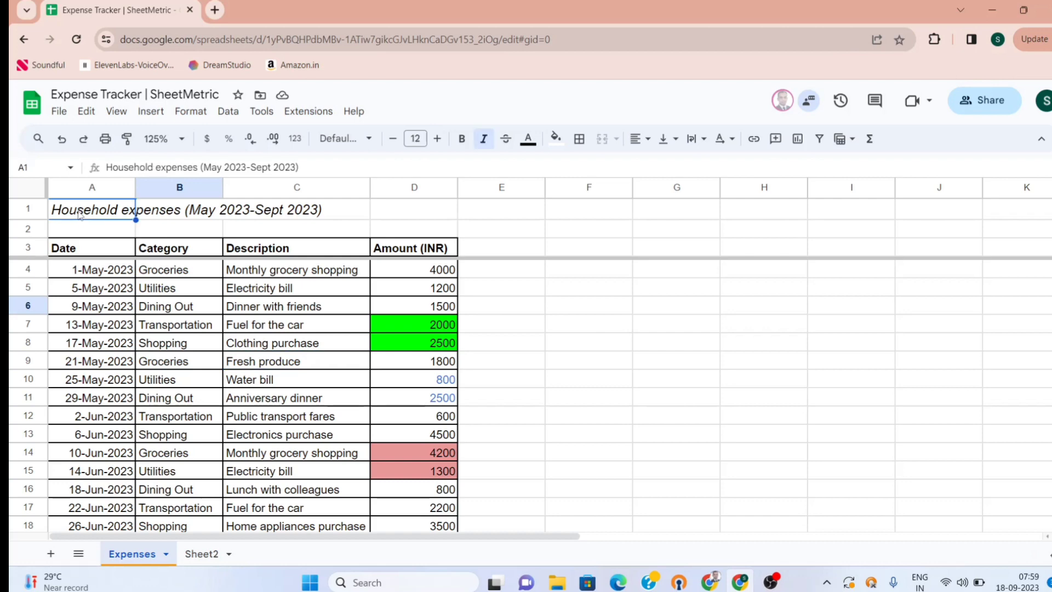
key(Down)
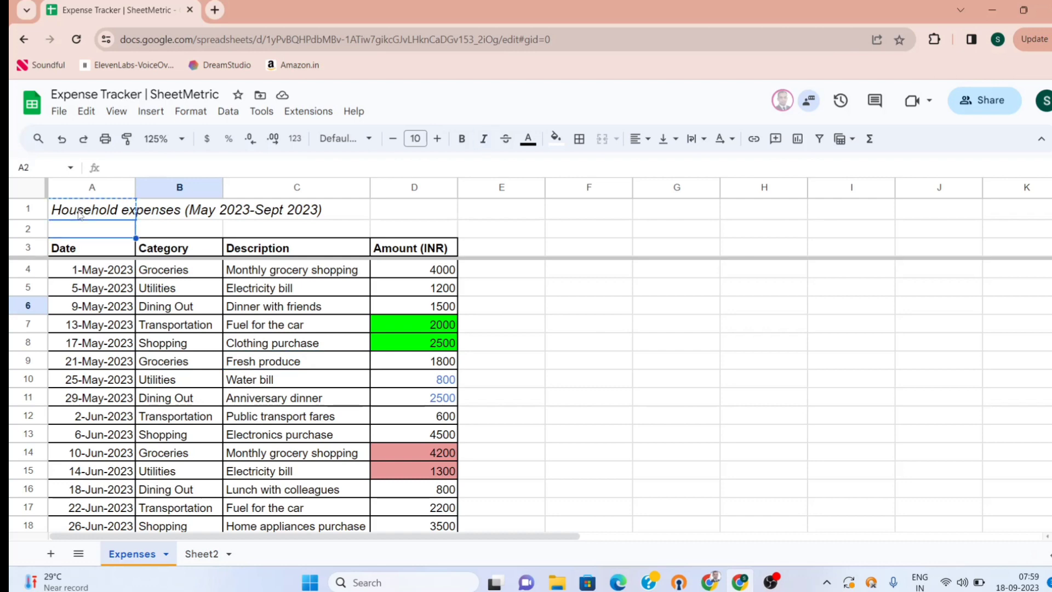
text(Household expenses (May 2023-Sept 2023))
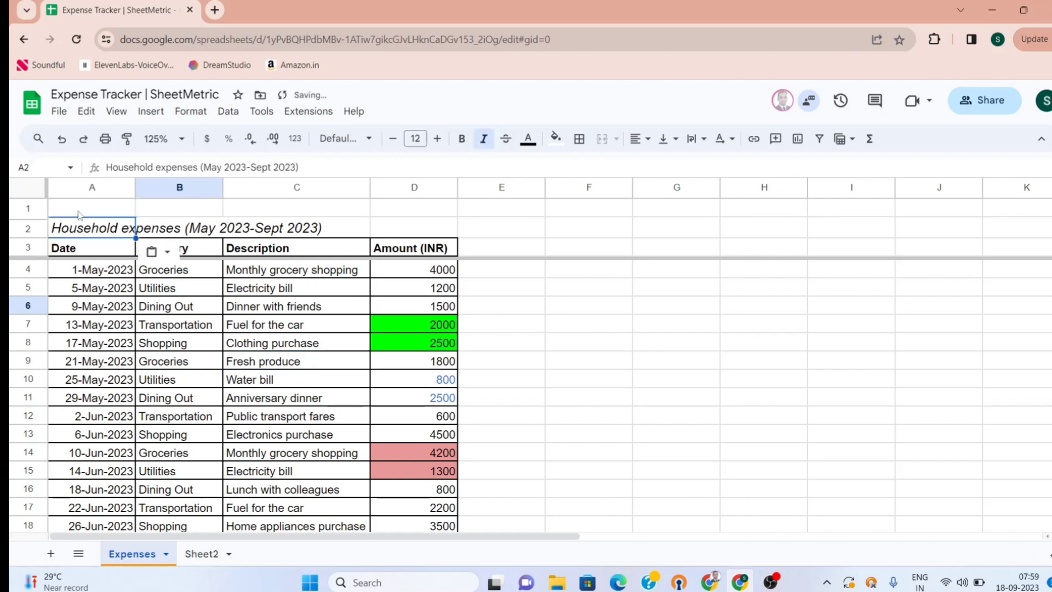
Apply a filter to the data from cell A5 with the title adjoining the headers, and check the filter row
key(Down)
key(Down)
key(Down)
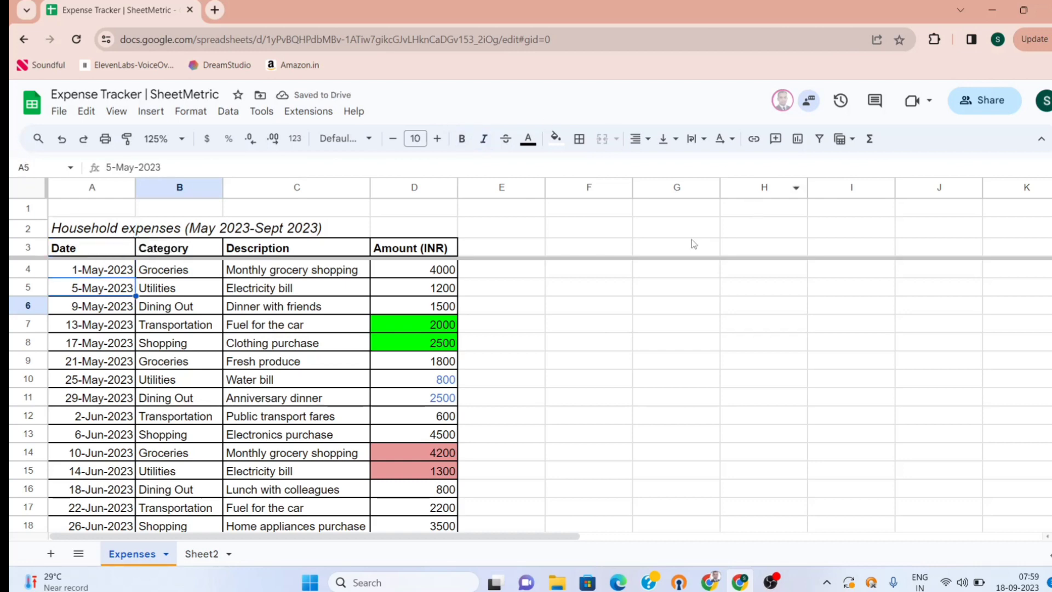
click(819, 138)
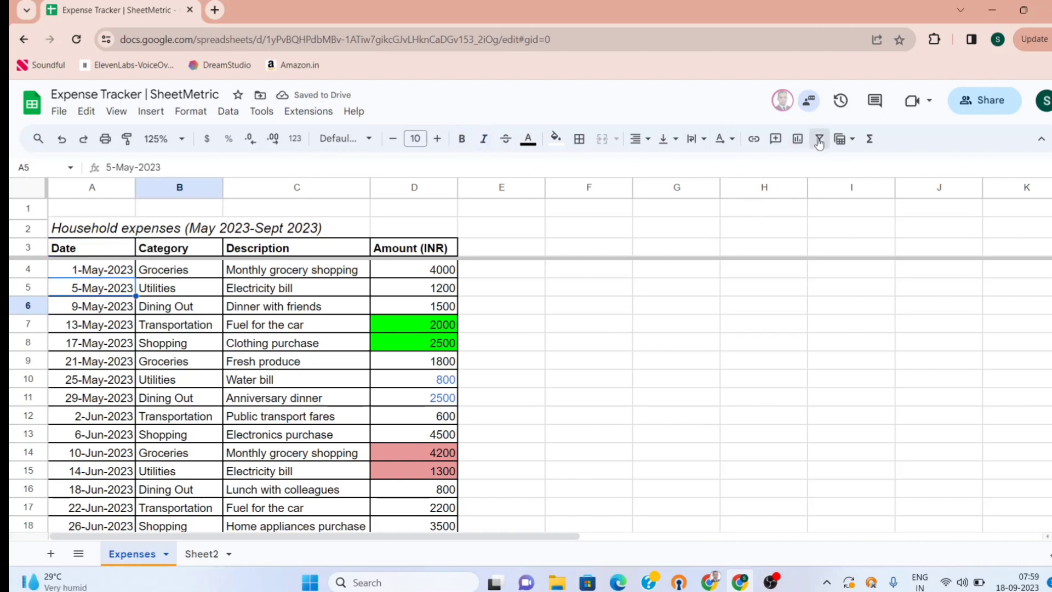
click(110, 232)
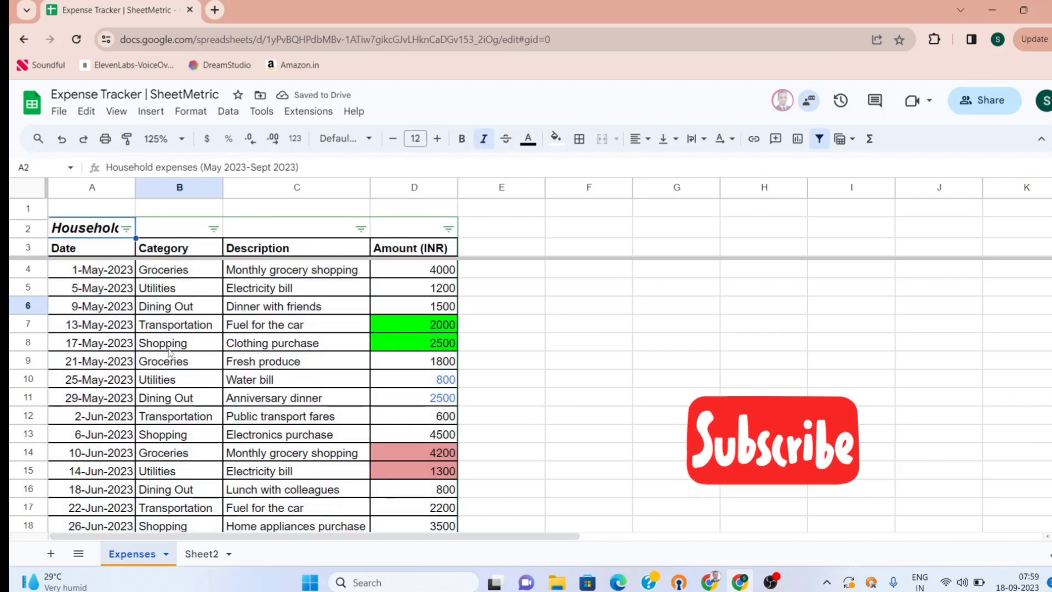
click(198, 348)
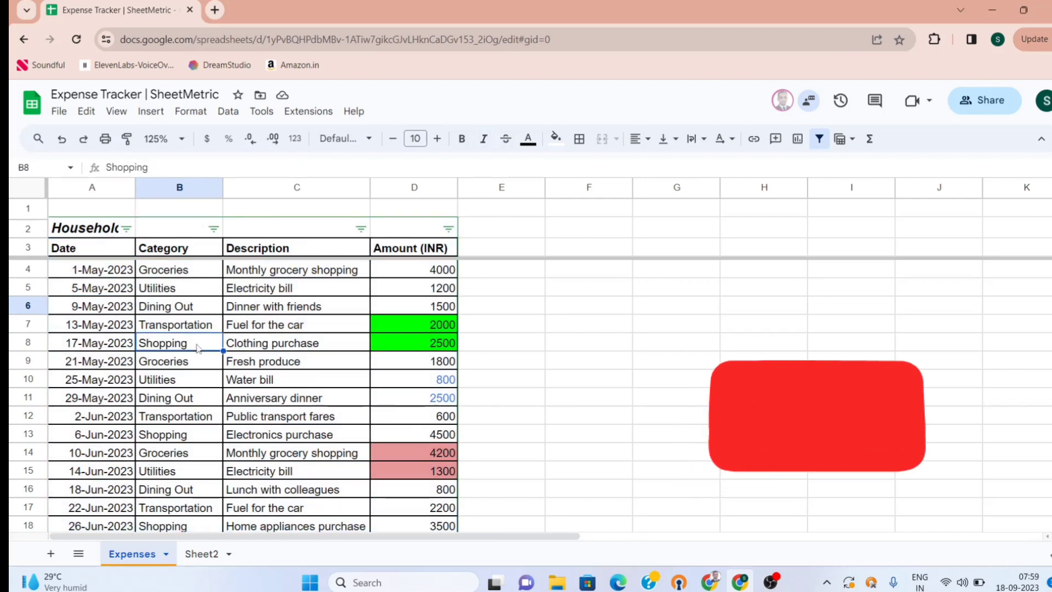
key(Left)
key(Right)
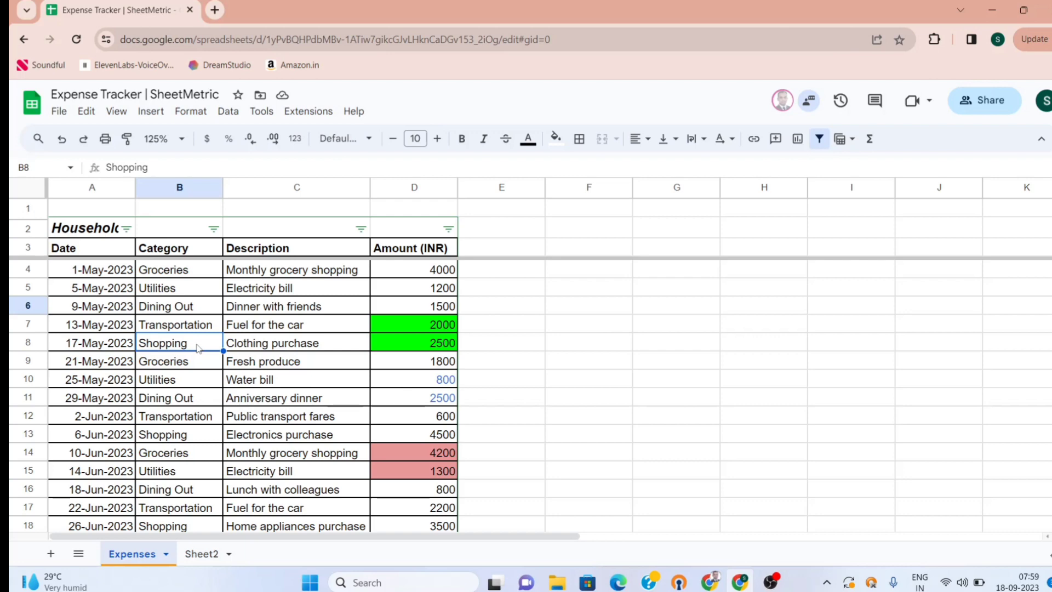
Move the household expenses title from A2 back to A1
click(102, 232)
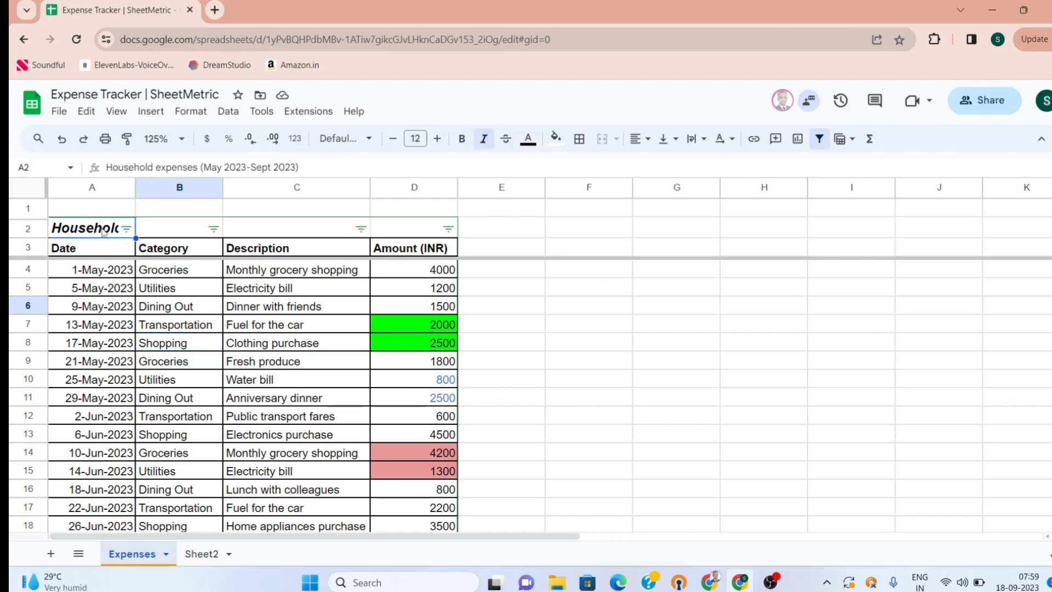
key(ctrl+x)
key(Up)
key(ctrl+v)
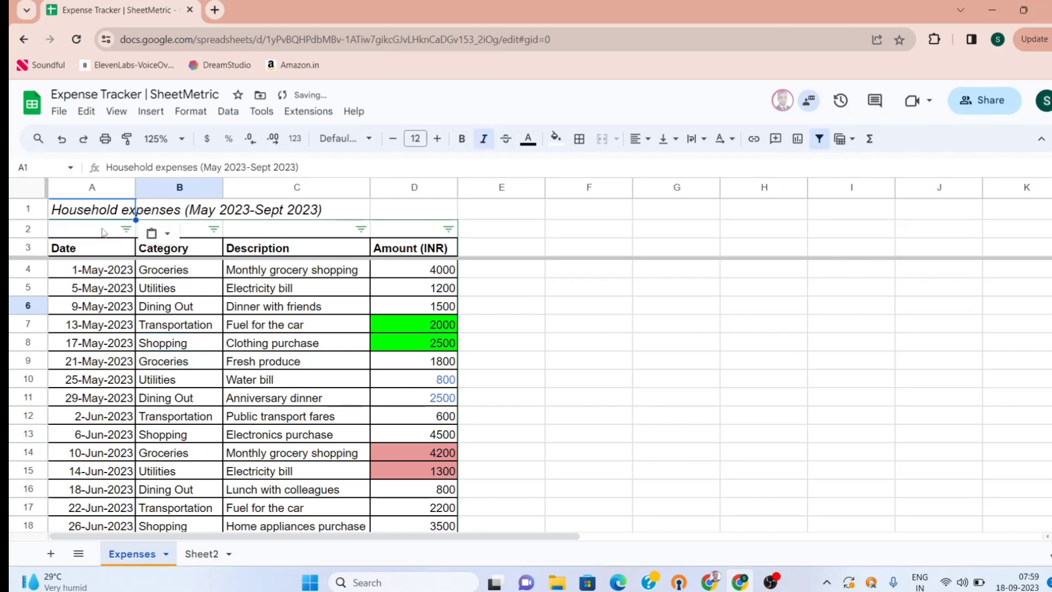
Select cell A5 in the table and remove the filter from row 2
key(Down)
key(Down)
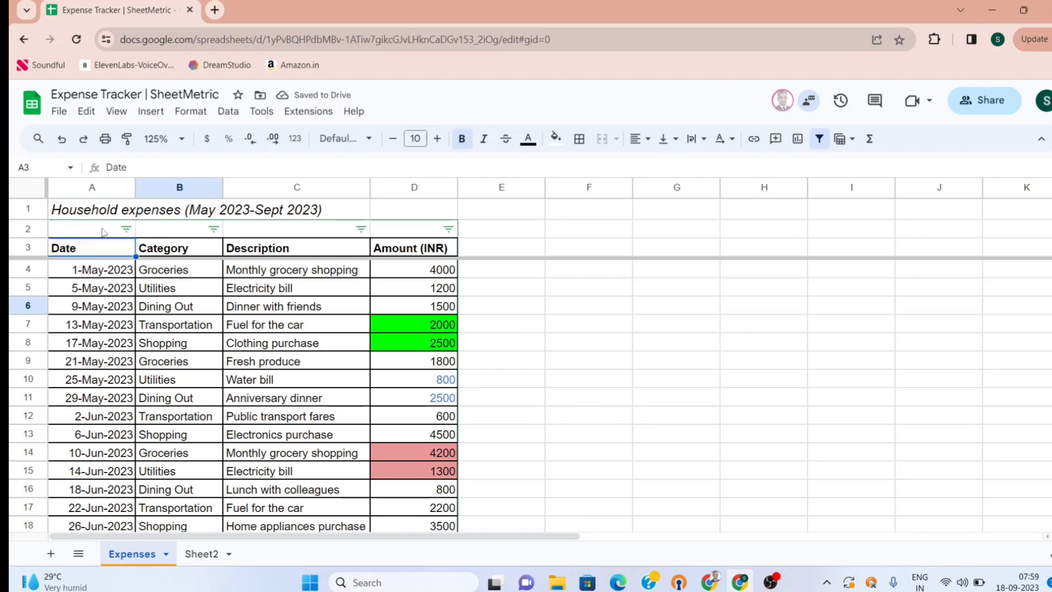
key(Down)
key(Down)
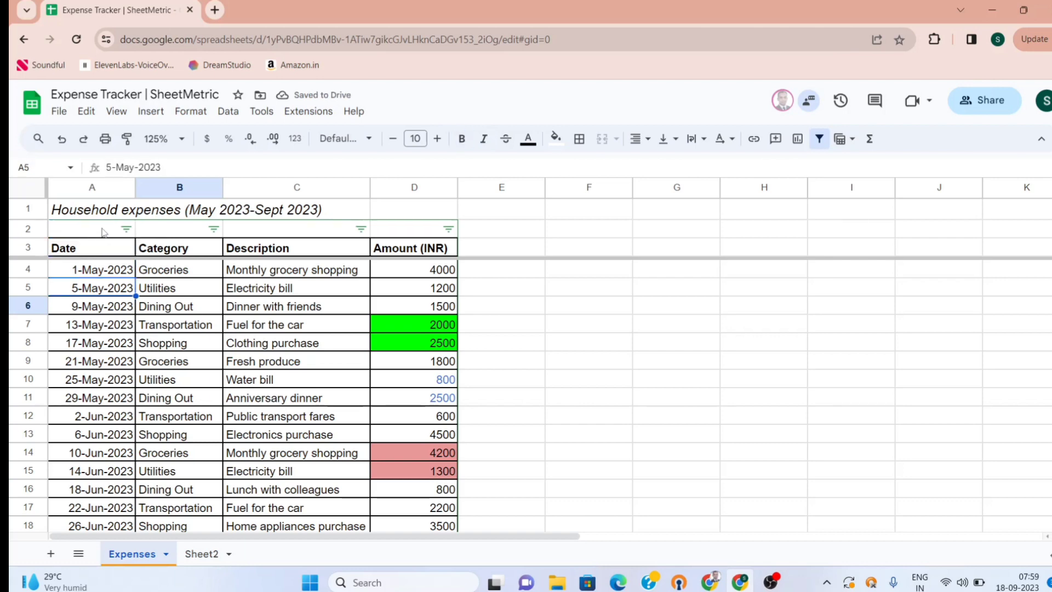
click(819, 138)
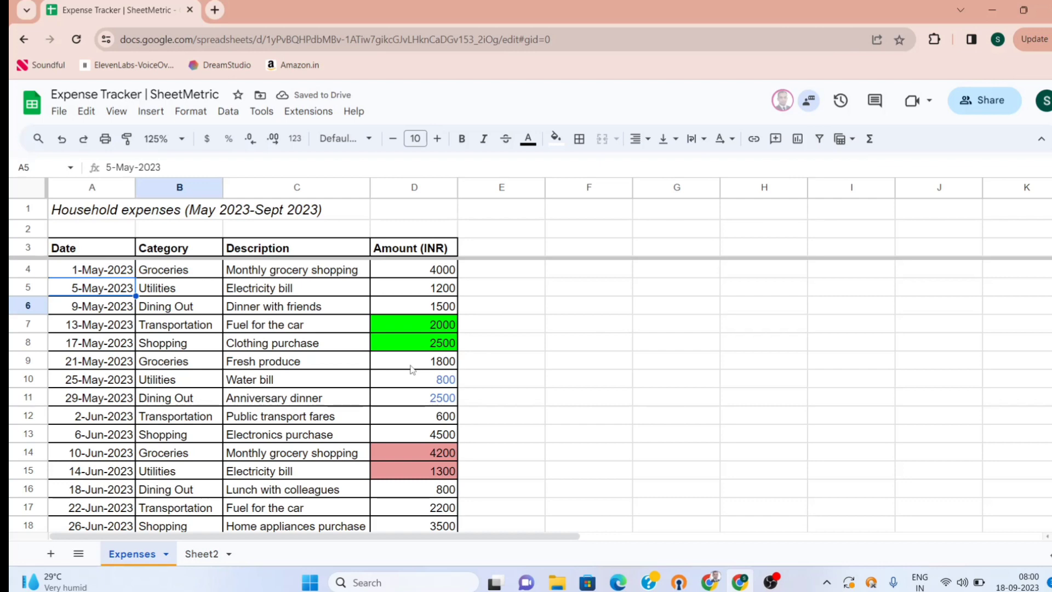
Create a new filter view for the expense table from cell A7
click(310, 348)
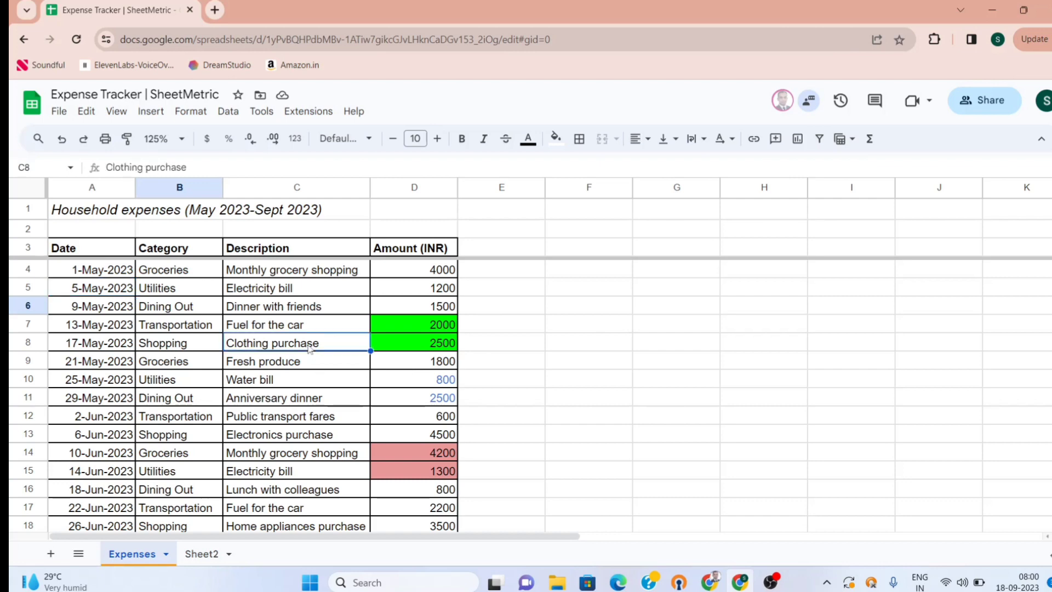
click(96, 331)
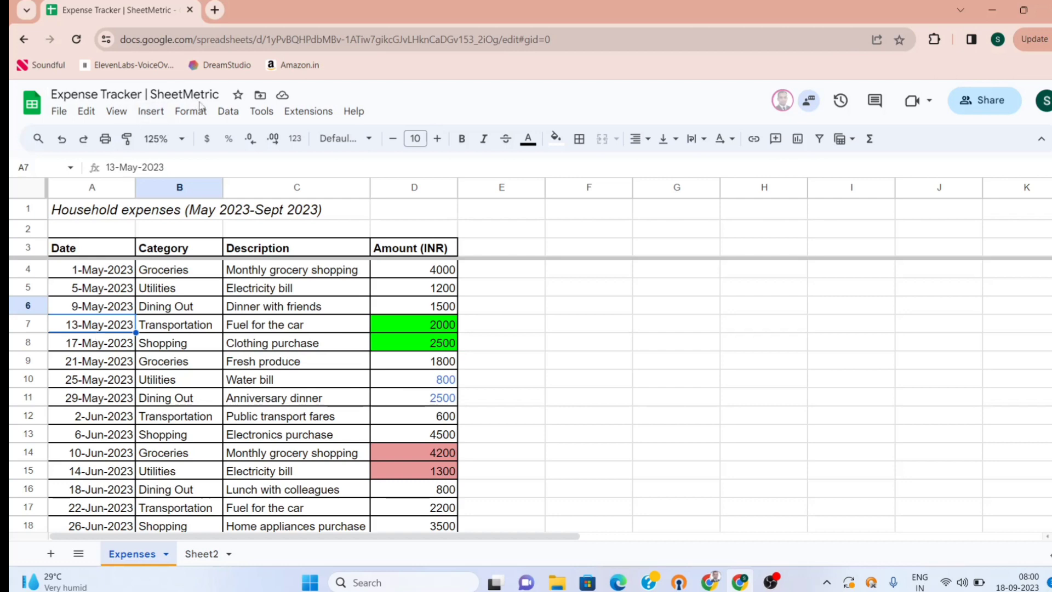
click(232, 112)
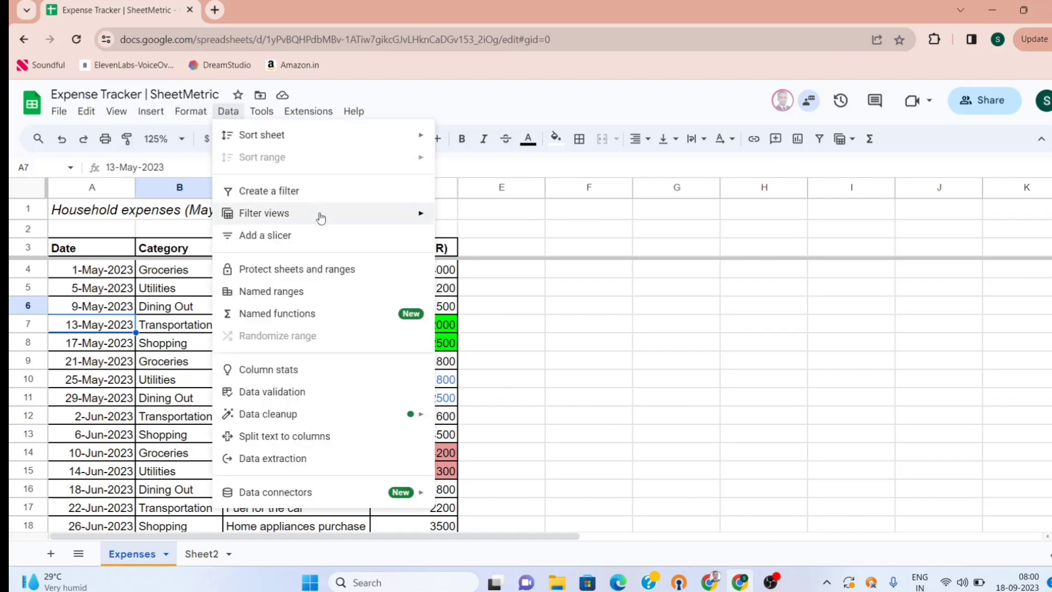
mouse_move(321, 220)
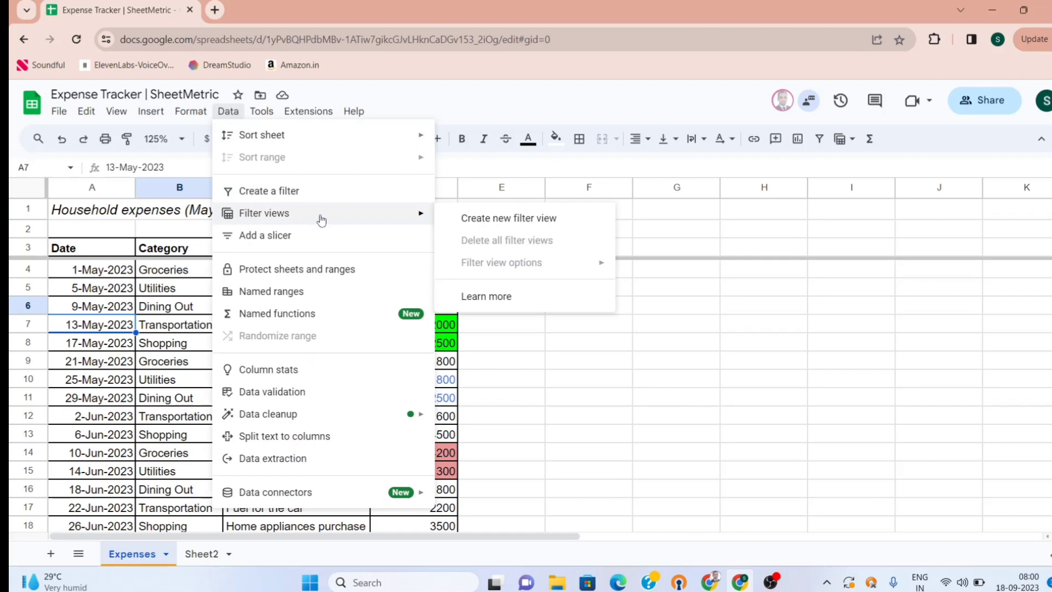
click(489, 219)
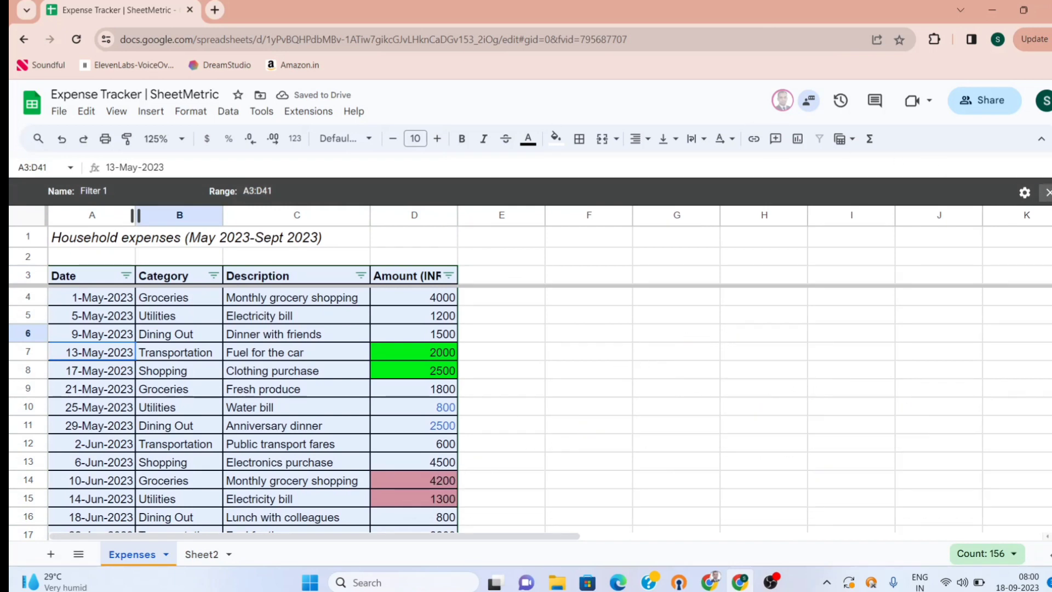
View the options available for the Filter 1 view and close them without choosing any
click(1024, 196)
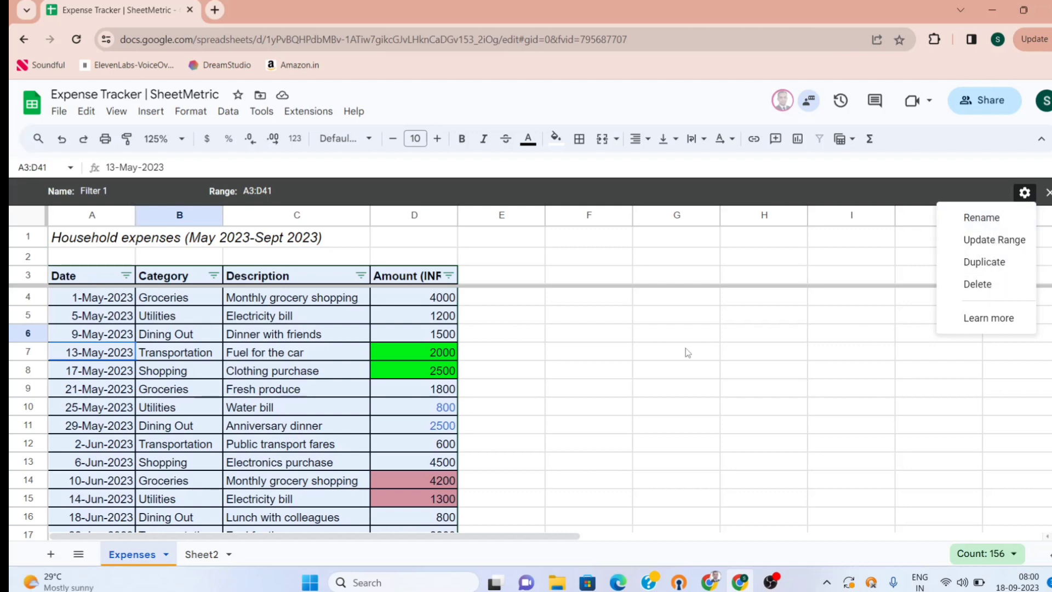
click(386, 333)
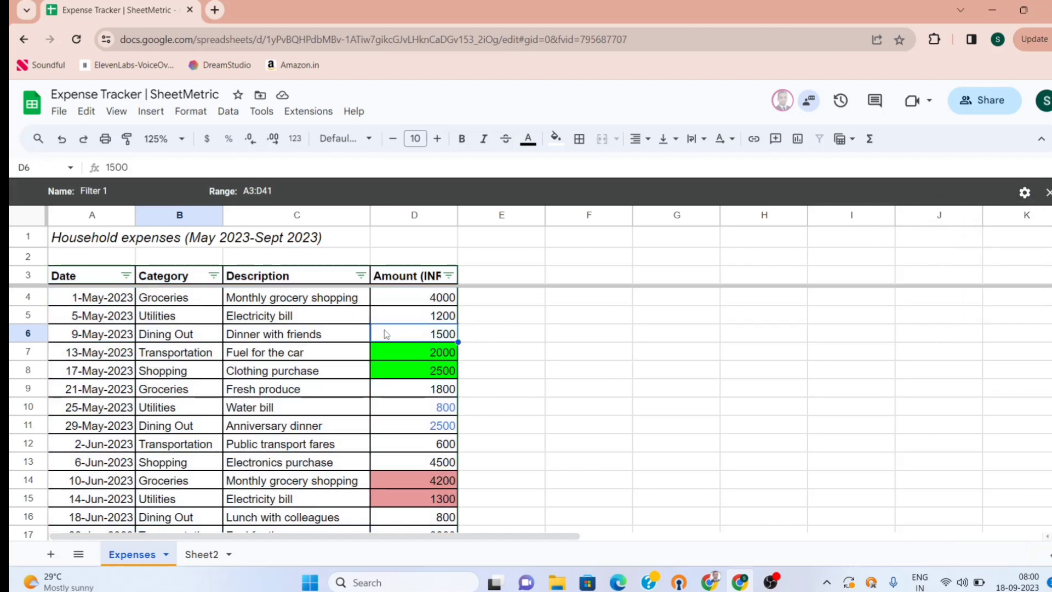
click(142, 336)
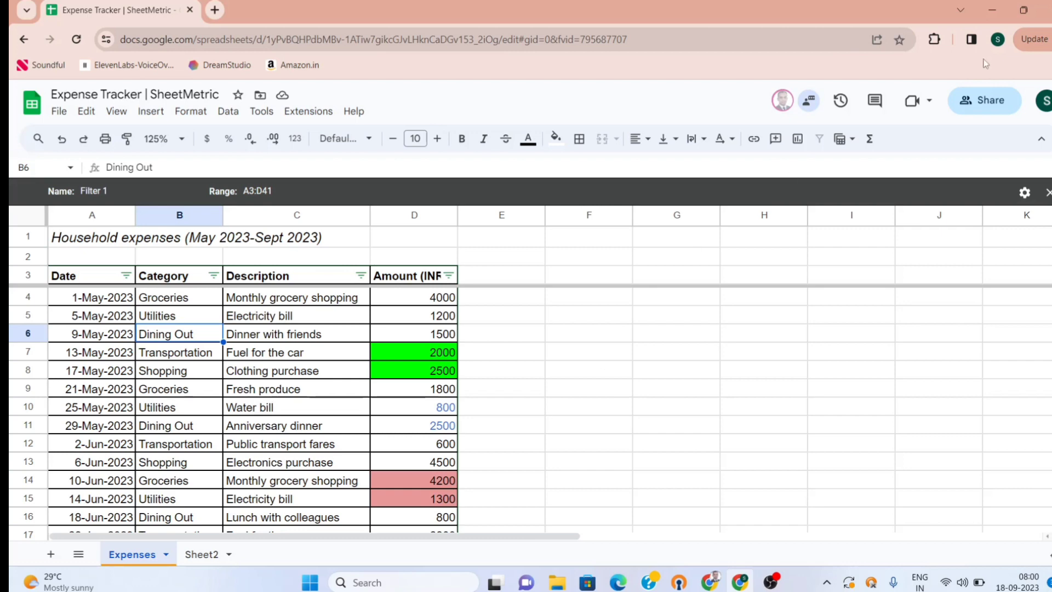
mouse_move(1022, 17)
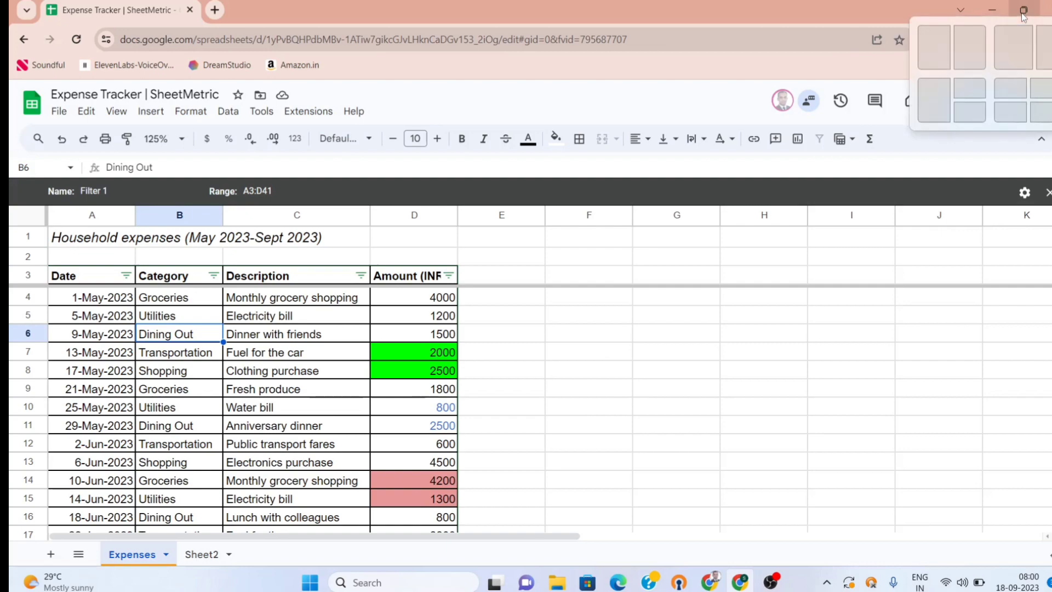
Place the editable Expense Tracker window and the view-only Expense Tracker window side by side
click(939, 43)
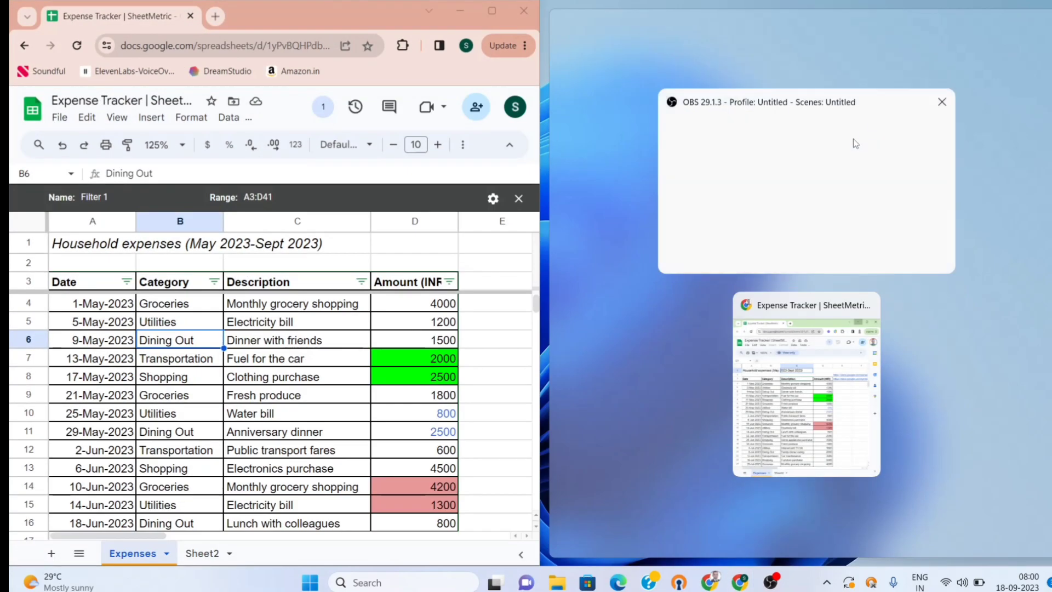
click(806, 356)
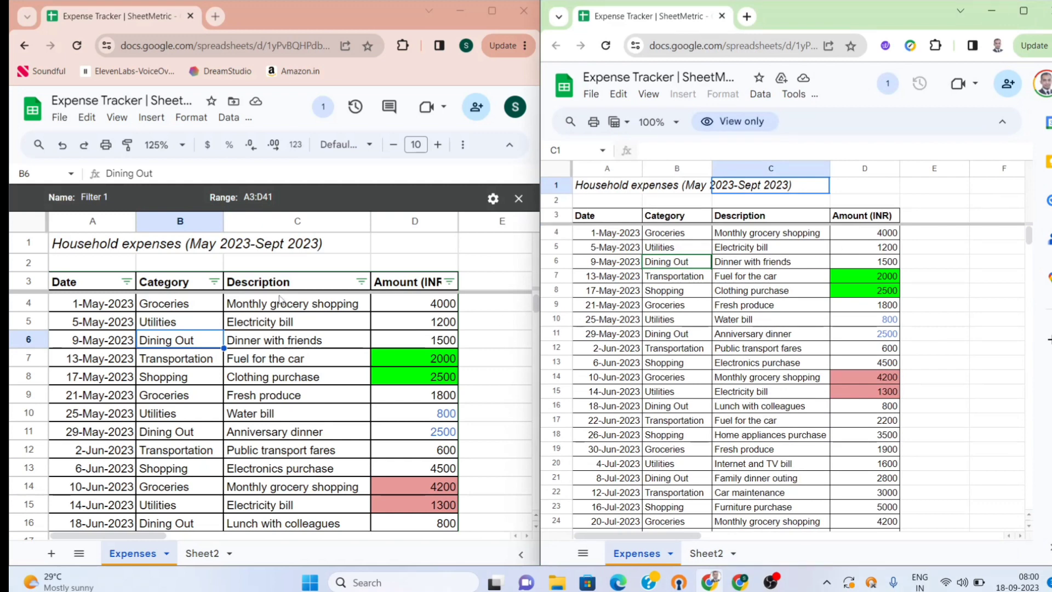
In the Filter 1 view, filter the Amount (INR) column by green fill color
click(449, 282)
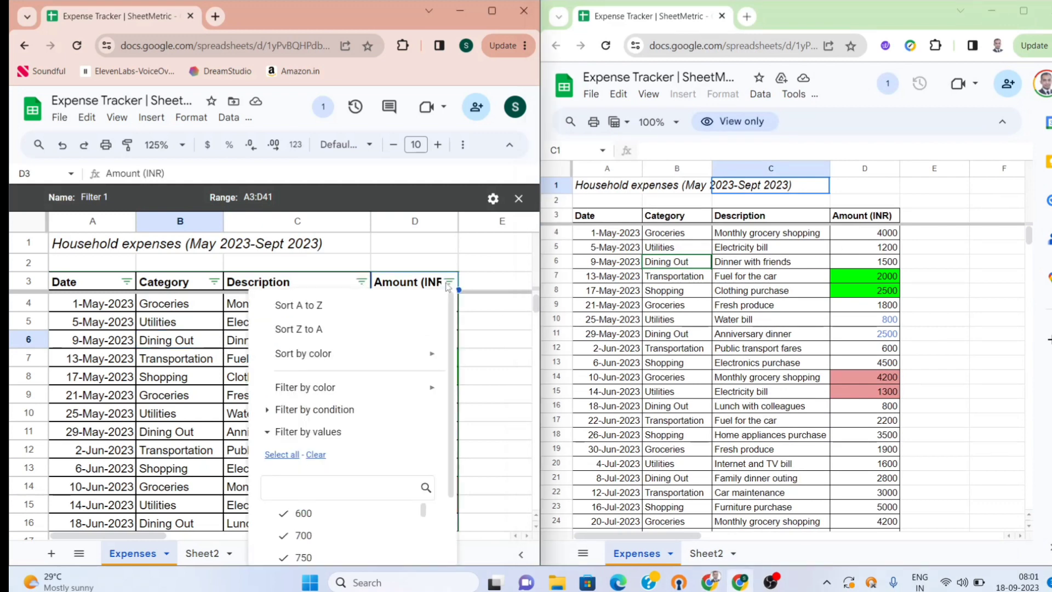
mouse_move(425, 390)
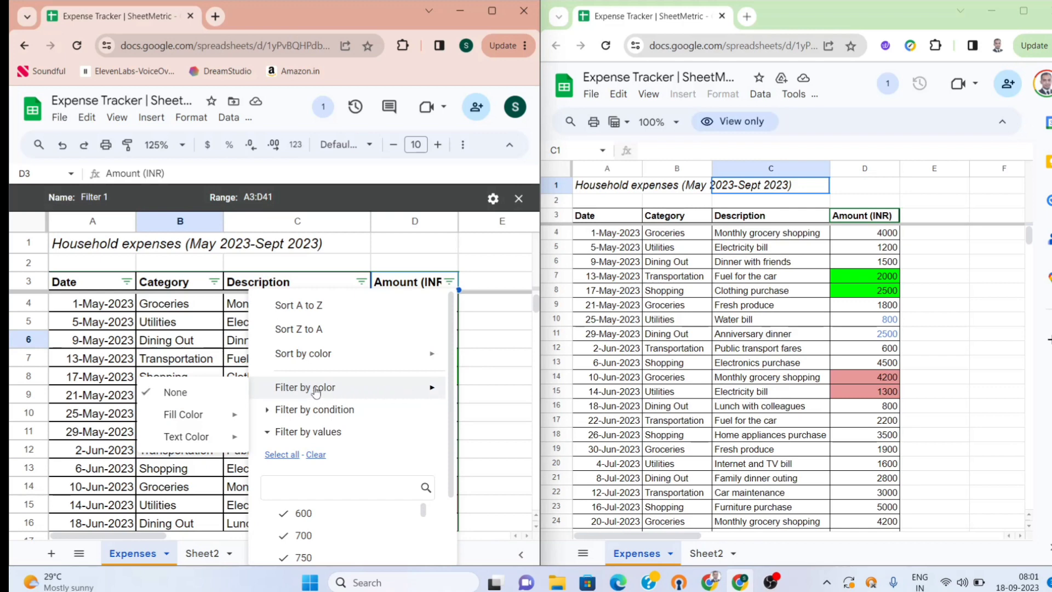
mouse_move(231, 417)
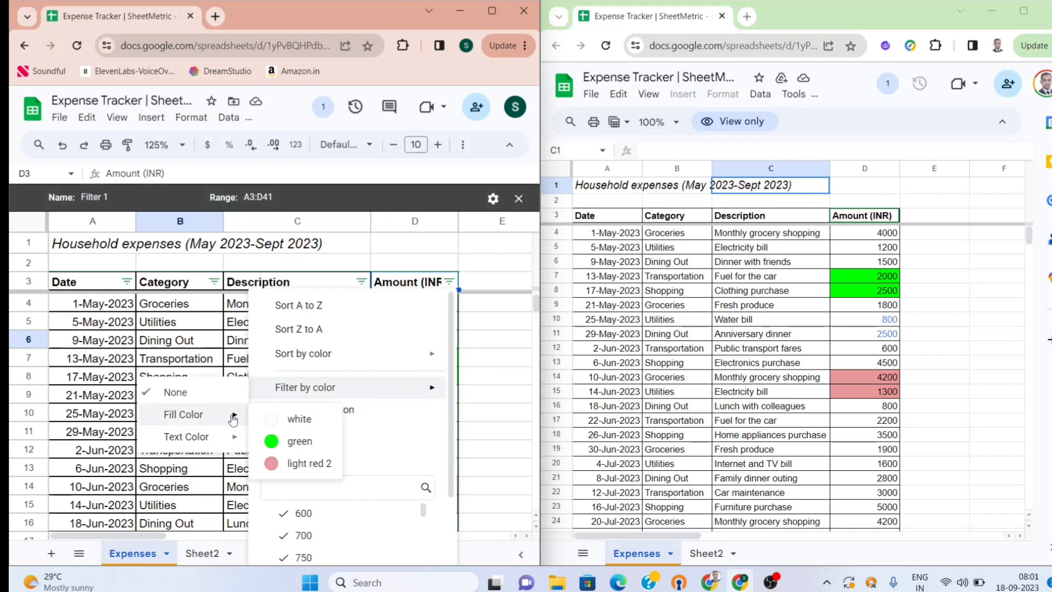
click(294, 444)
click(407, 399)
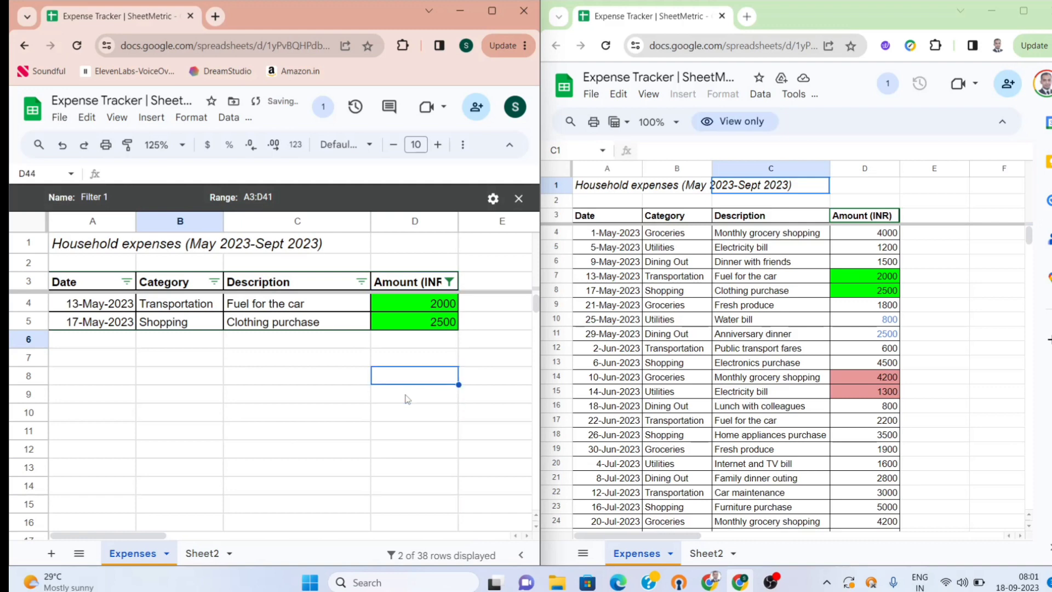
Select cell D1 in the filtered sheet, and select C10 in the view-only window to compare both copies
key(Up)
key(Up)
key(Up)
key(Up)
key(Up)
key(Up)
key(Up)
key(Up)
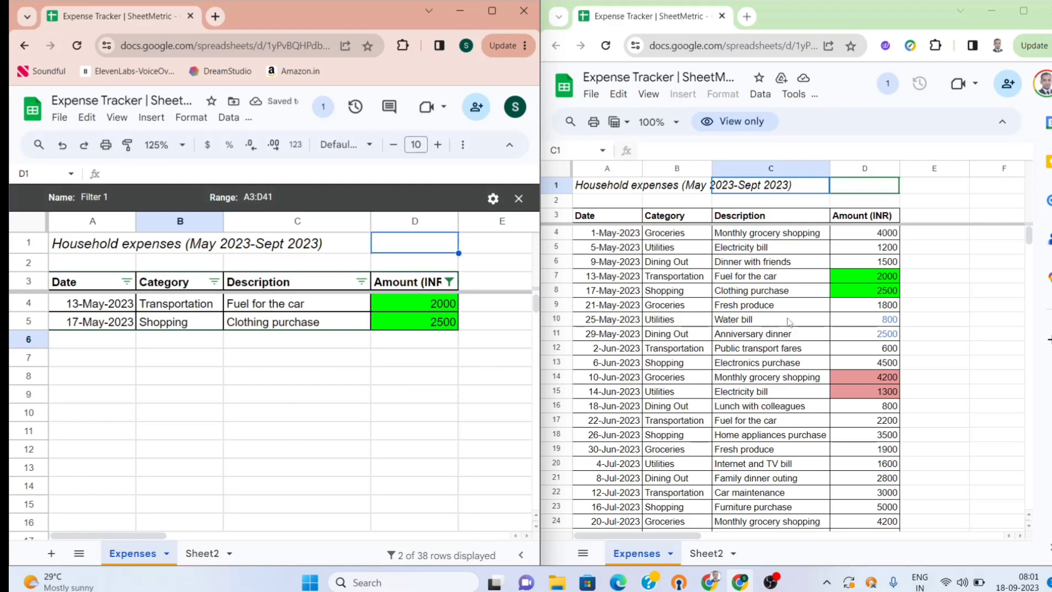
click(789, 323)
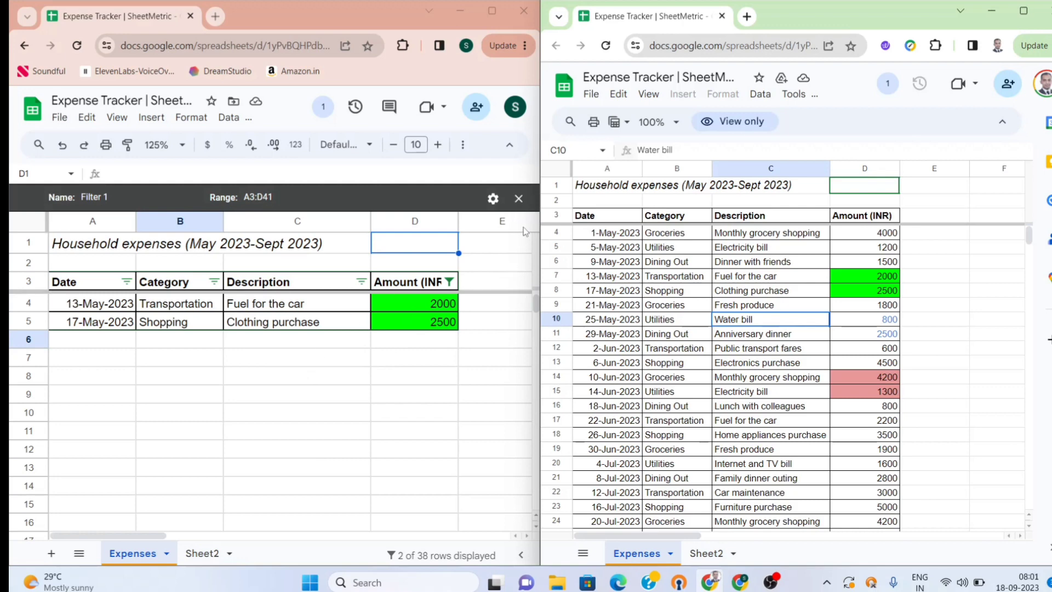
Close the Filter 1 view and create a regular filter on the expense table from the Anniversary dinner cell
click(519, 198)
click(339, 353)
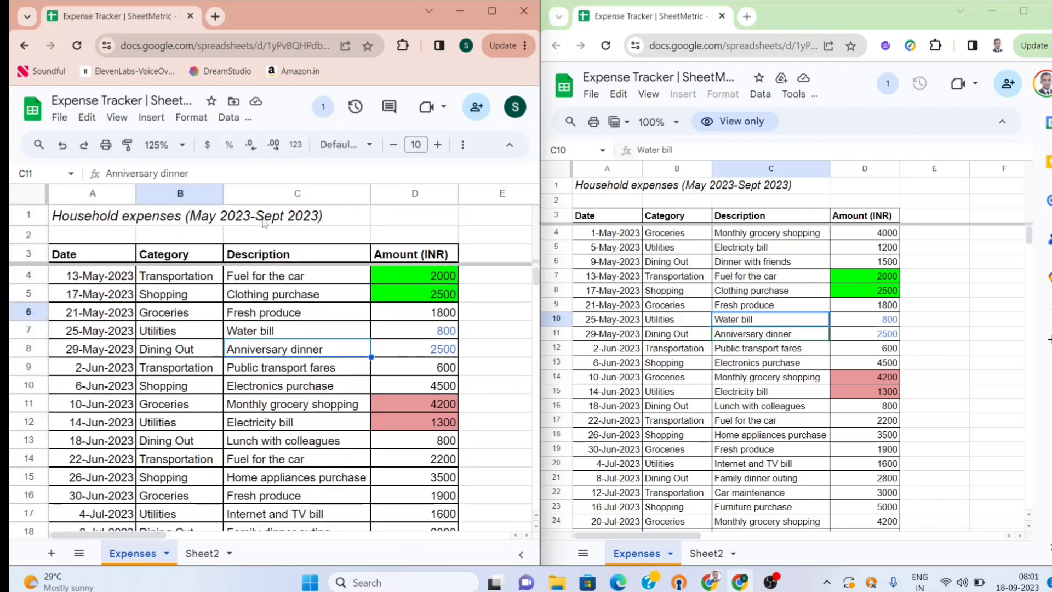
click(234, 121)
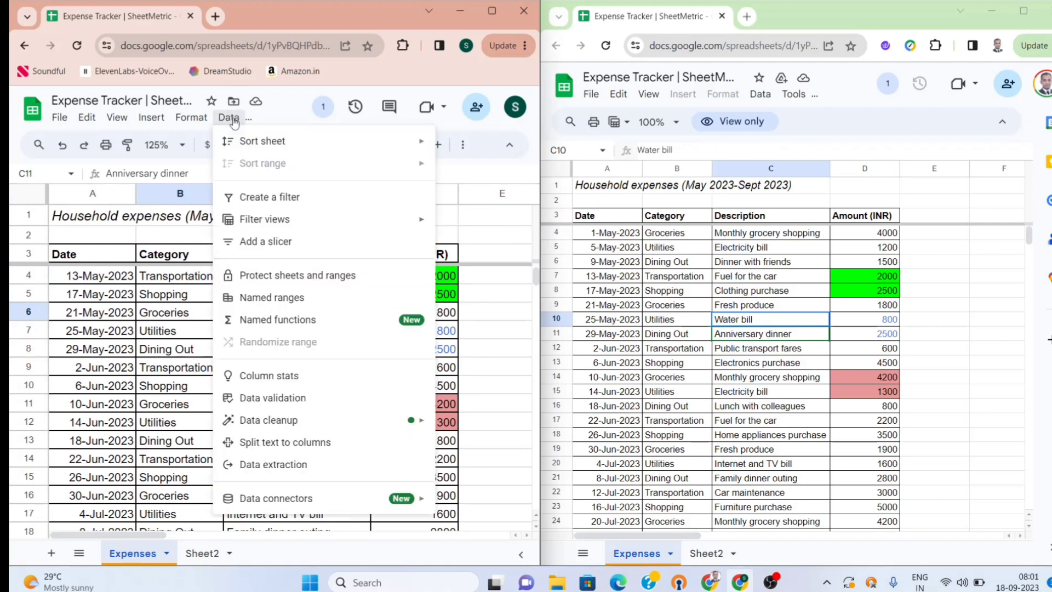
click(290, 200)
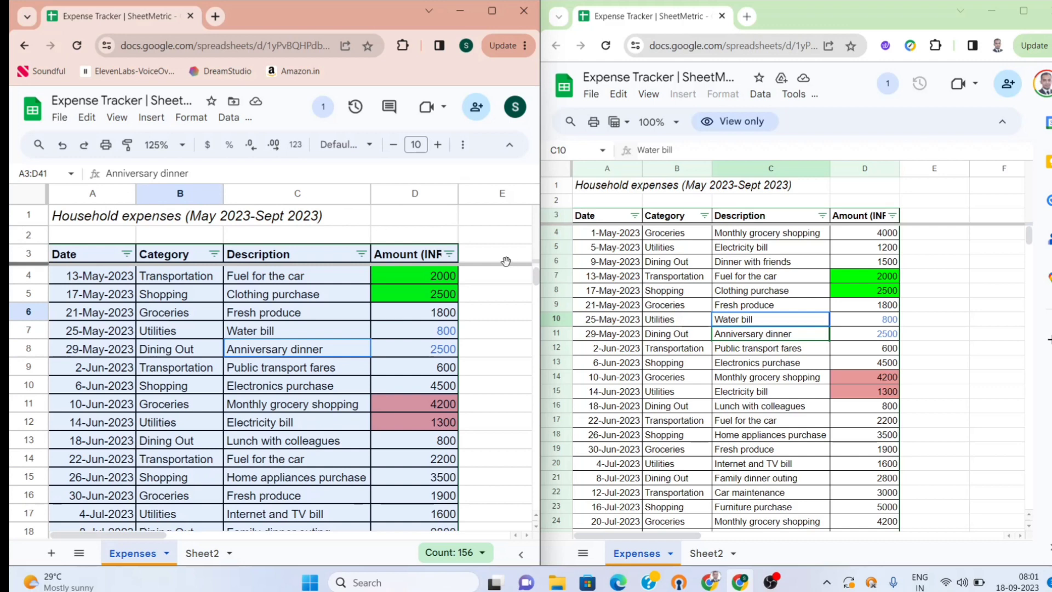
Filter the Amount (INR) column by green fill color using the regular filter, and select the Fuel for the car cell
click(450, 255)
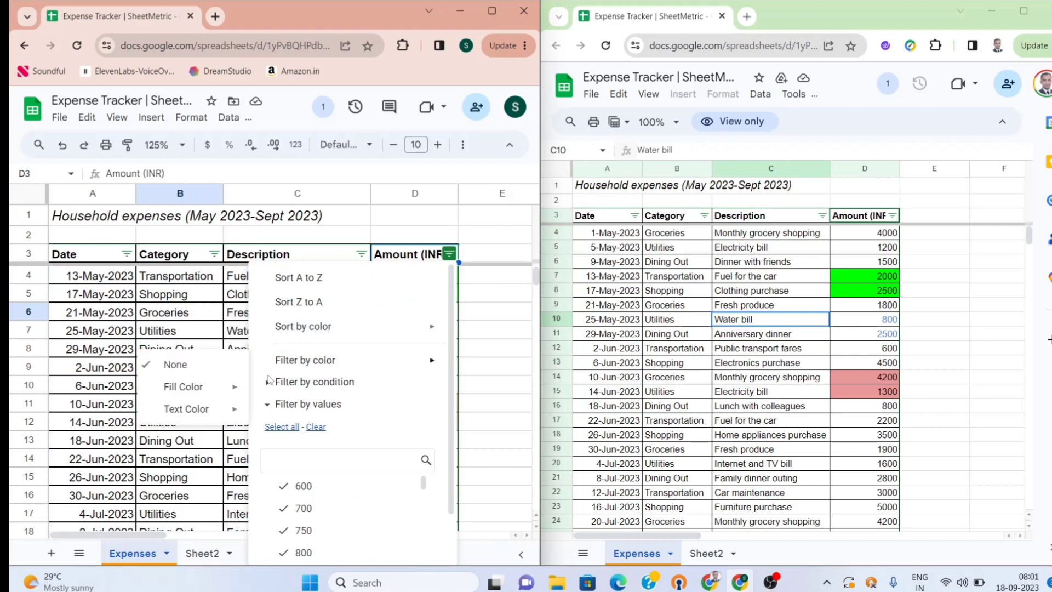
mouse_move(222, 387)
click(294, 414)
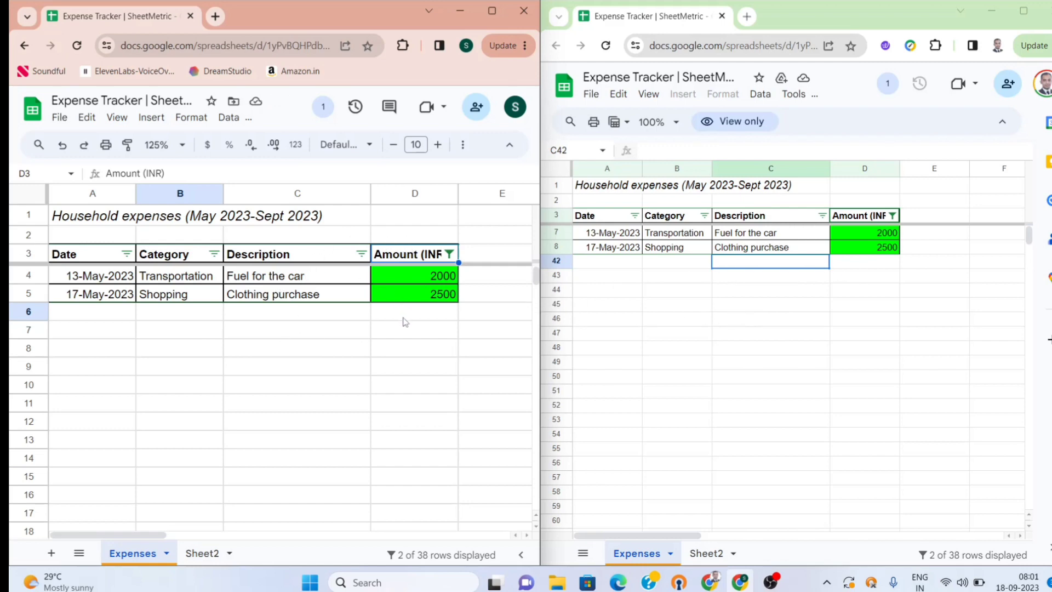
click(320, 278)
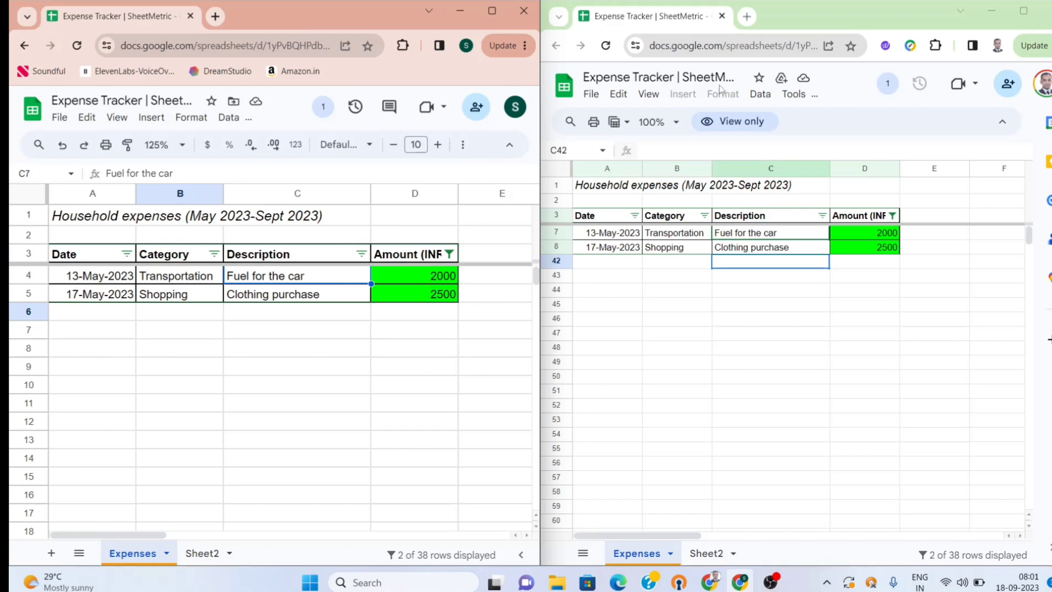
Maximize the editable Expense Tracker window and delete all filter views from the Expenses sheet
click(501, 11)
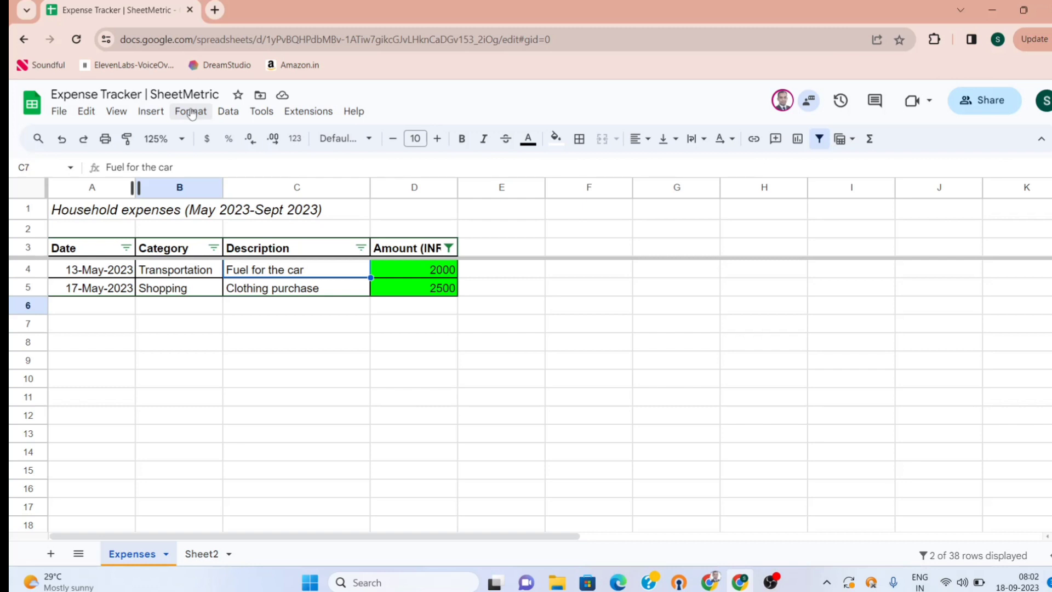
click(228, 111)
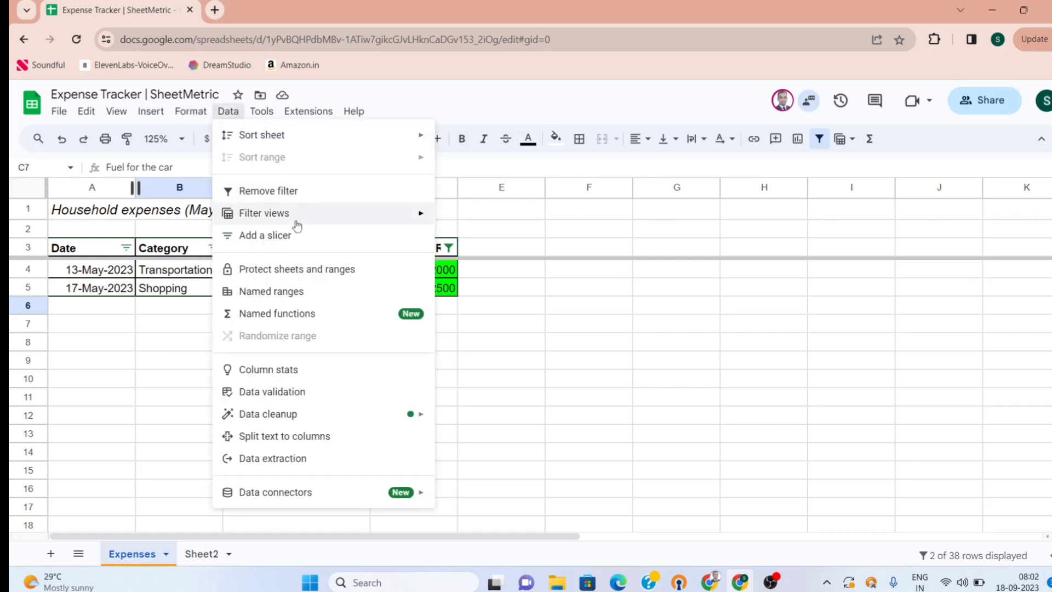
mouse_move(303, 222)
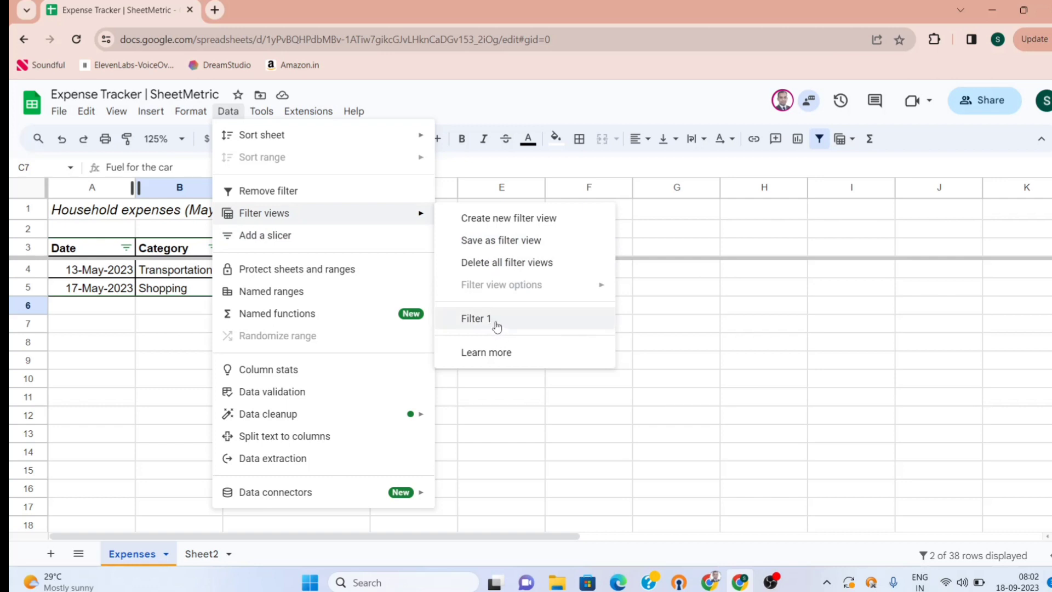
click(522, 263)
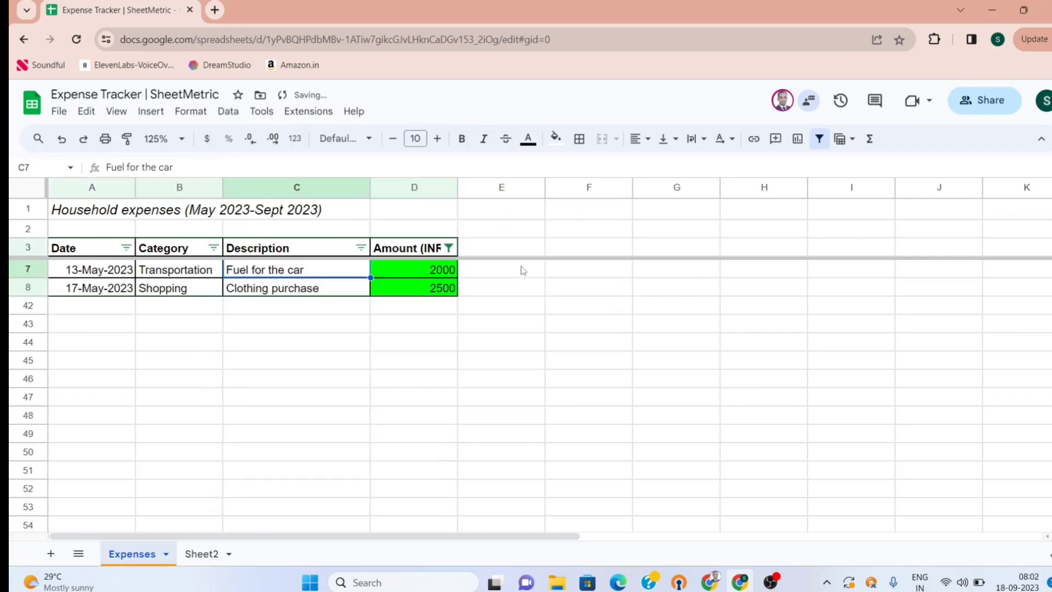
Create a new filter view for the expense table and select the Public transport fares cell, C12
click(228, 112)
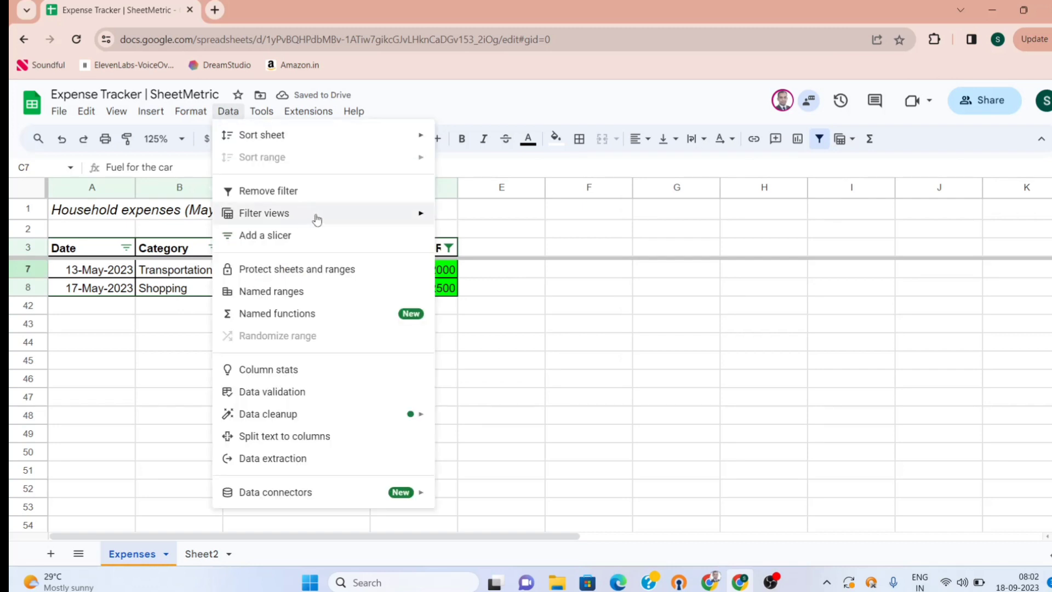
mouse_move(353, 218)
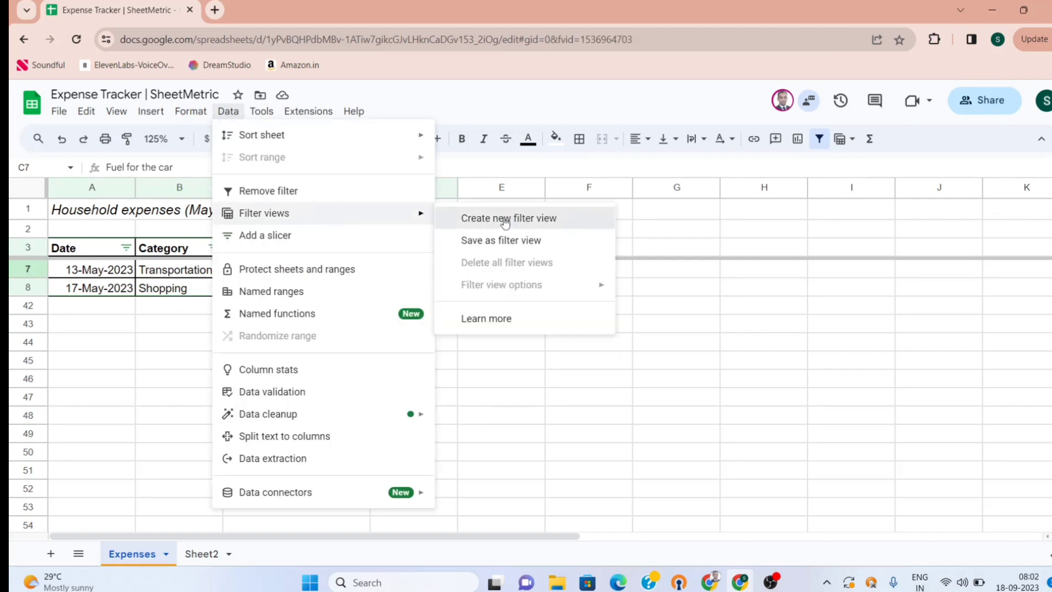
click(505, 219)
click(229, 387)
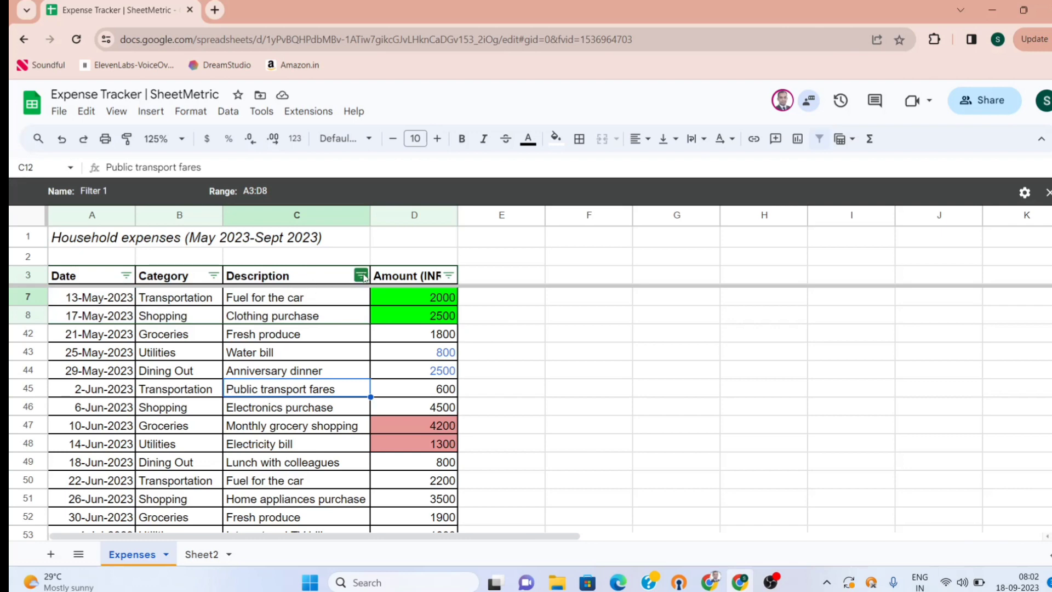
Filter the Description column in the filter view by the condition Text contains "bill"
click(361, 276)
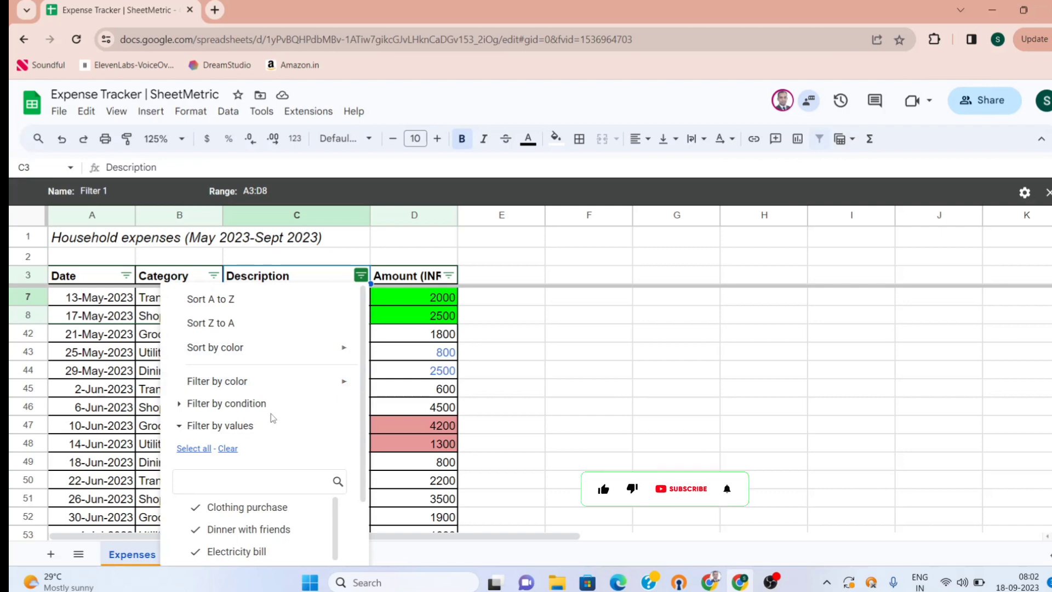
scroll(257, 368, down, 1)
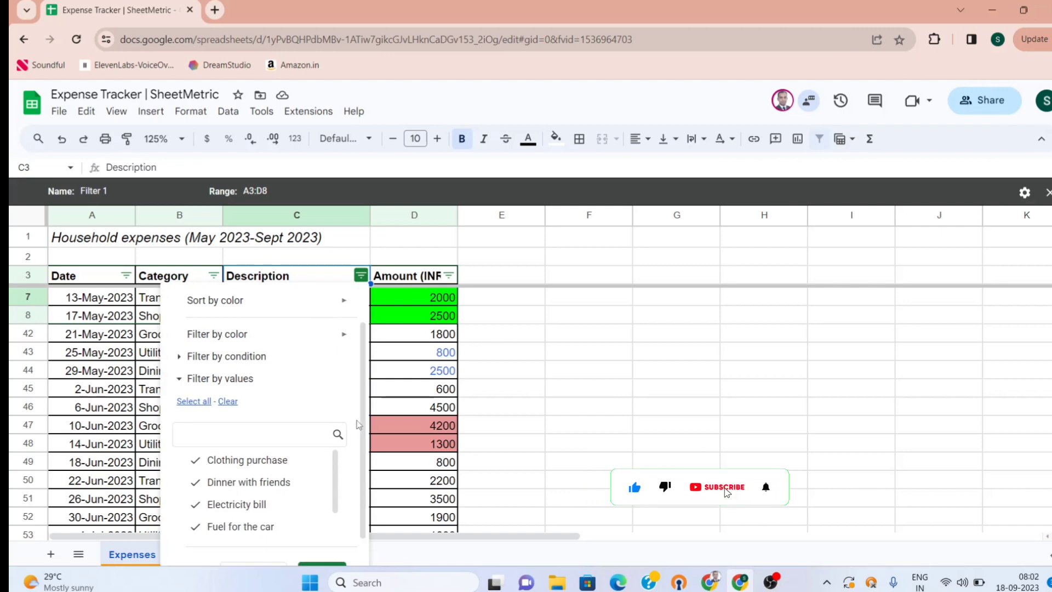
click(254, 360)
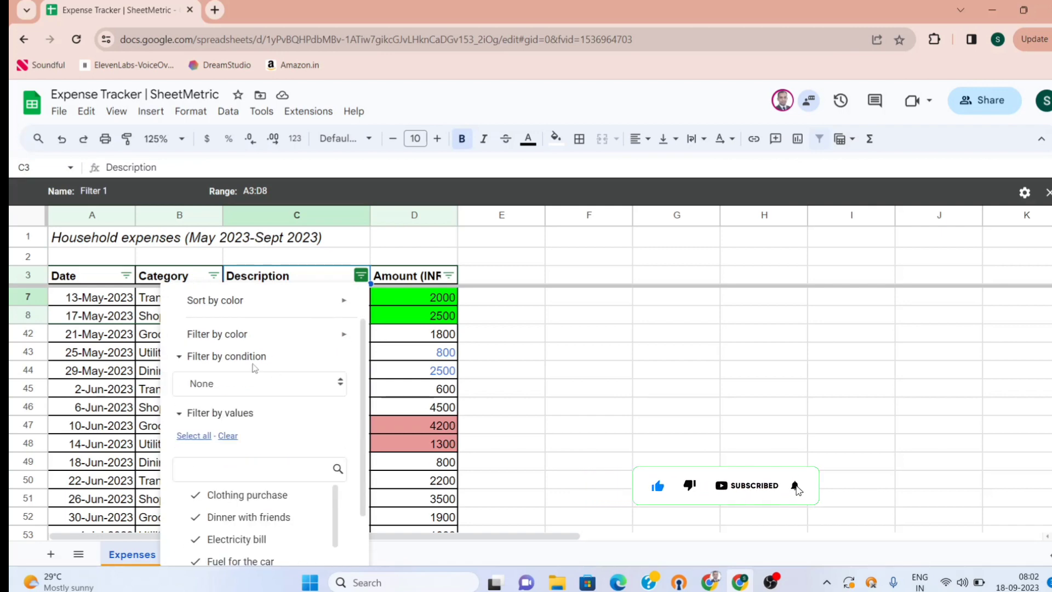
click(324, 389)
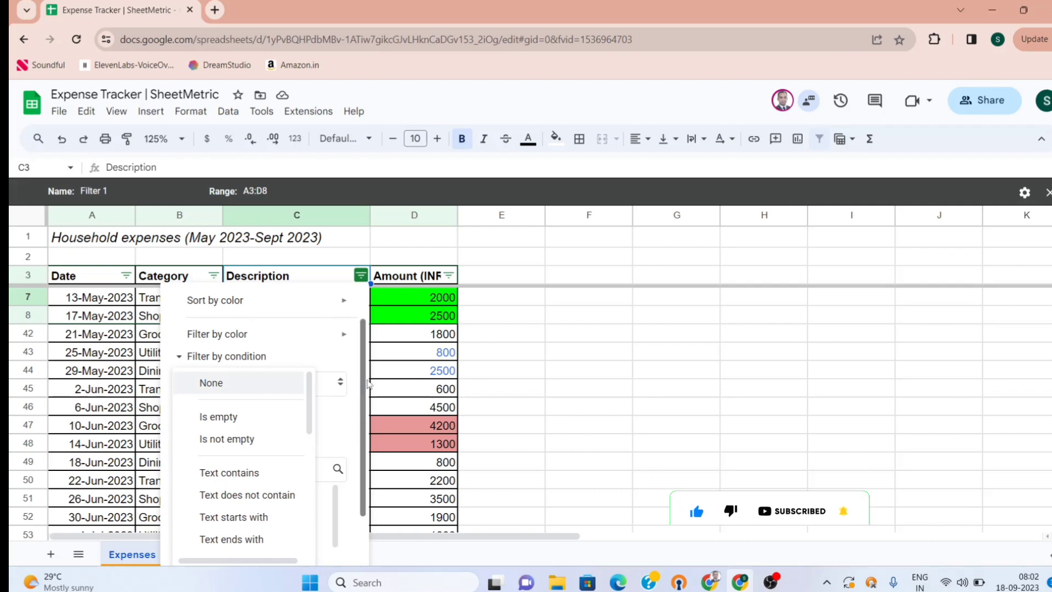
scroll(366, 420, down, 1)
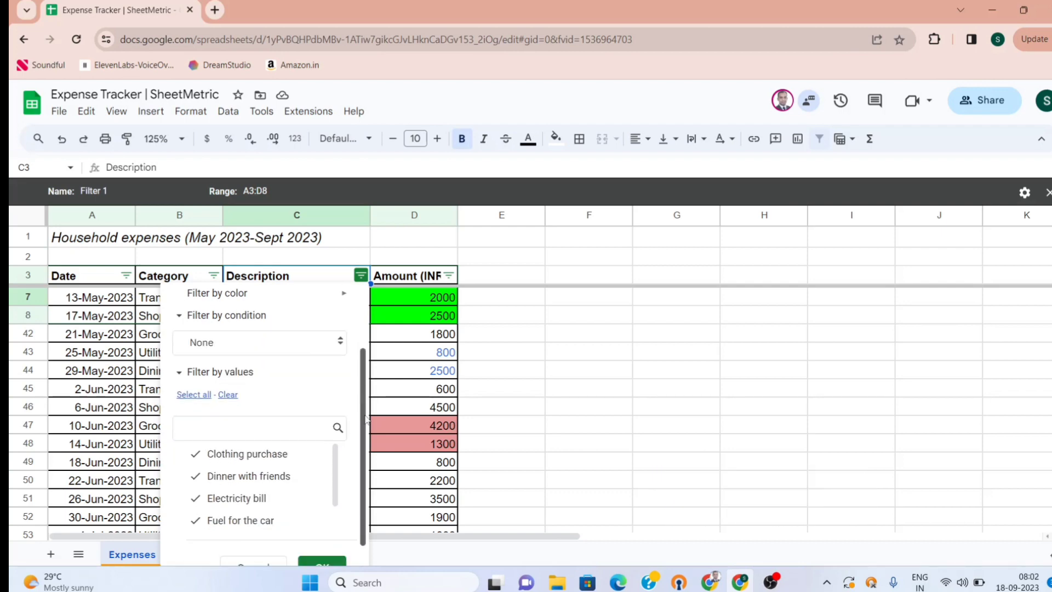
click(301, 351)
drag(310, 367, 310, 411)
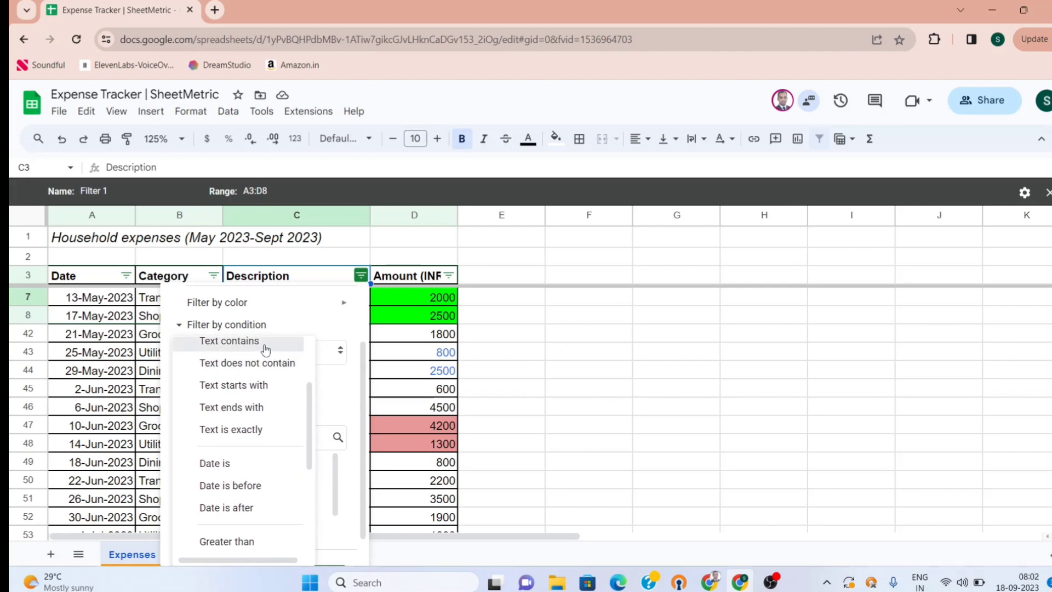
click(266, 344)
click(254, 393)
text(bill)
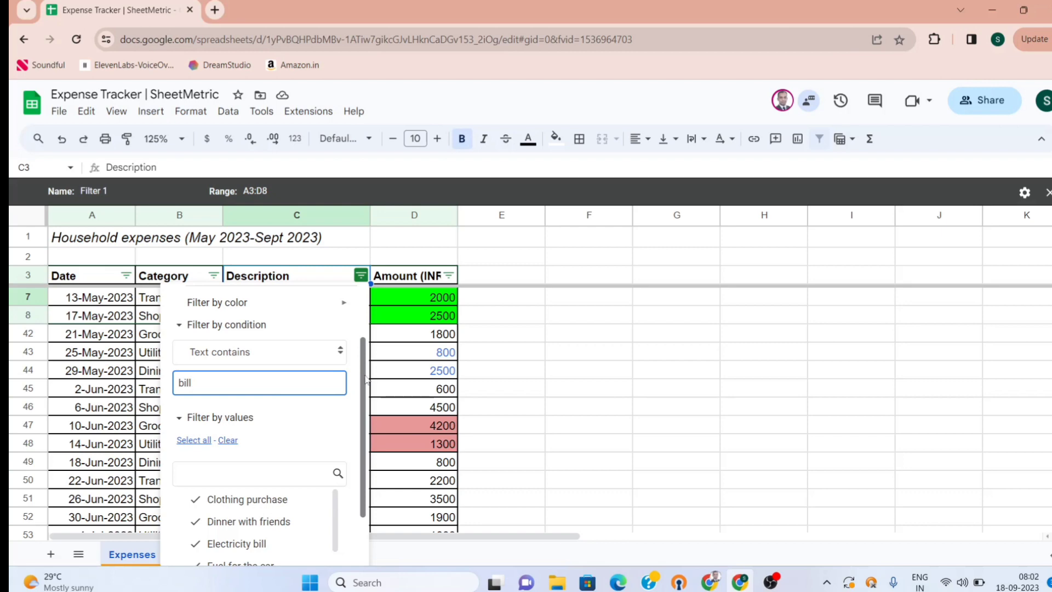
drag(363, 375, 370, 486)
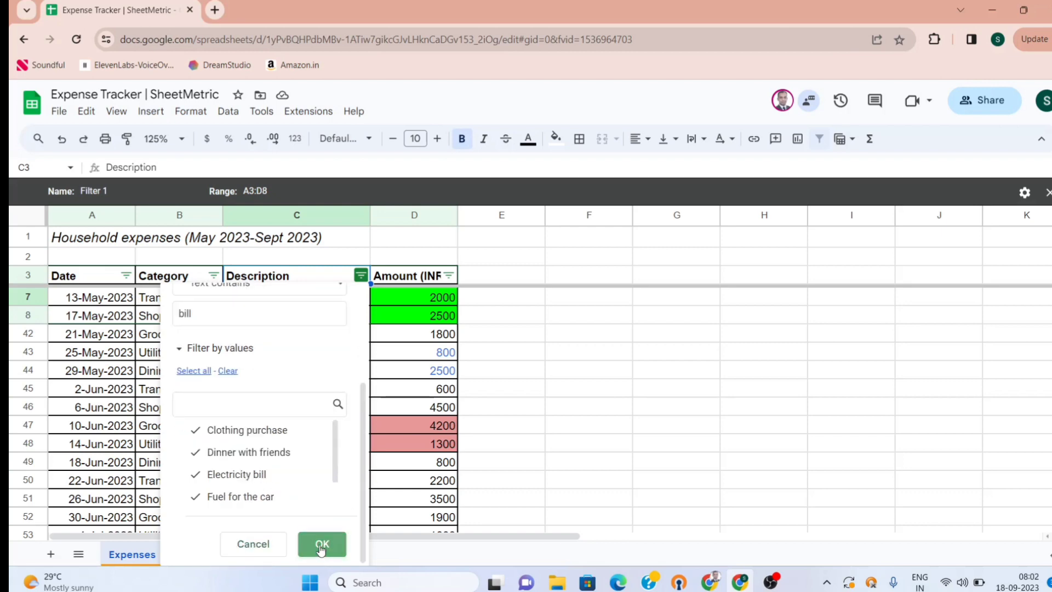
click(320, 545)
click(292, 412)
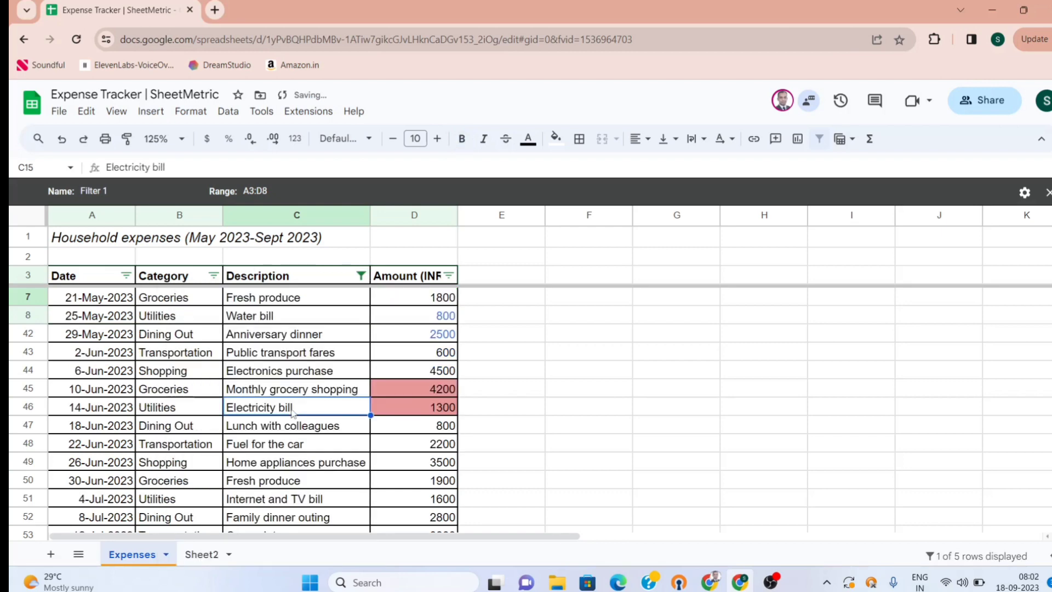
key(Up)
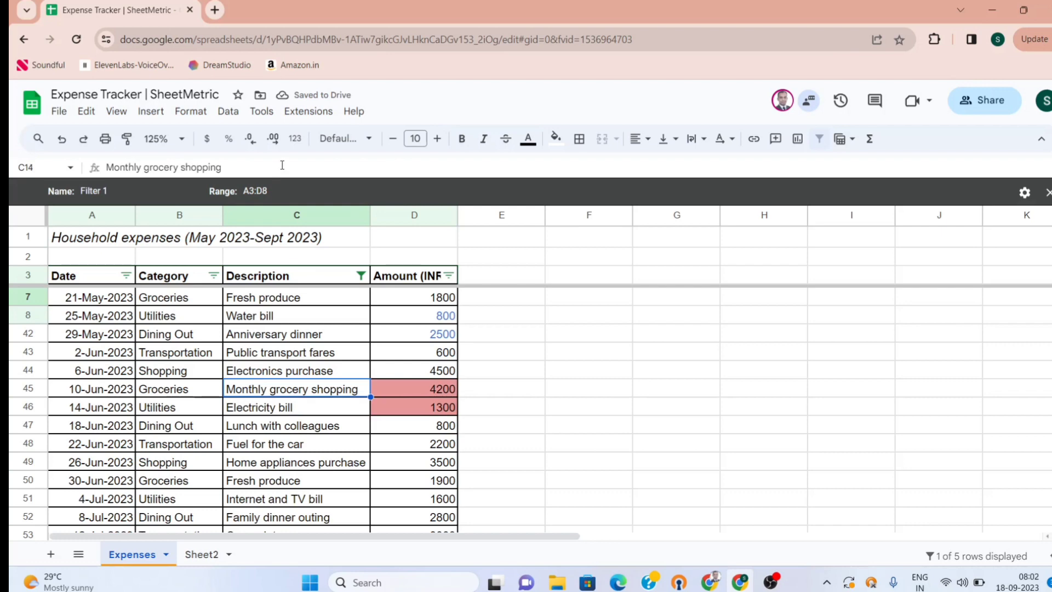
Set the filter view's range to A3:D42 and select the Water bill cell in C25
click(282, 191)
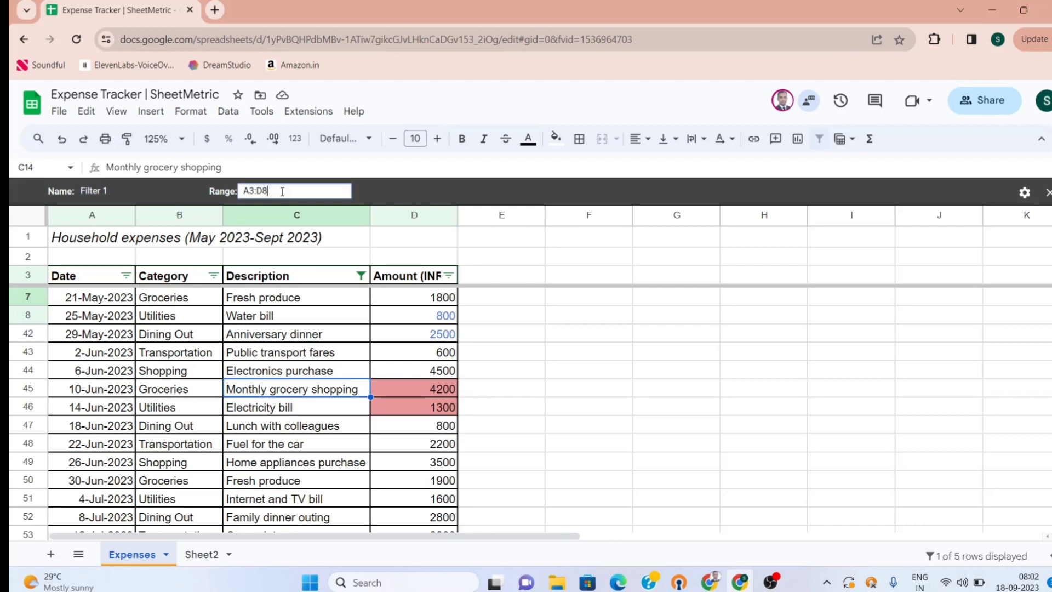
key(BackSpace)
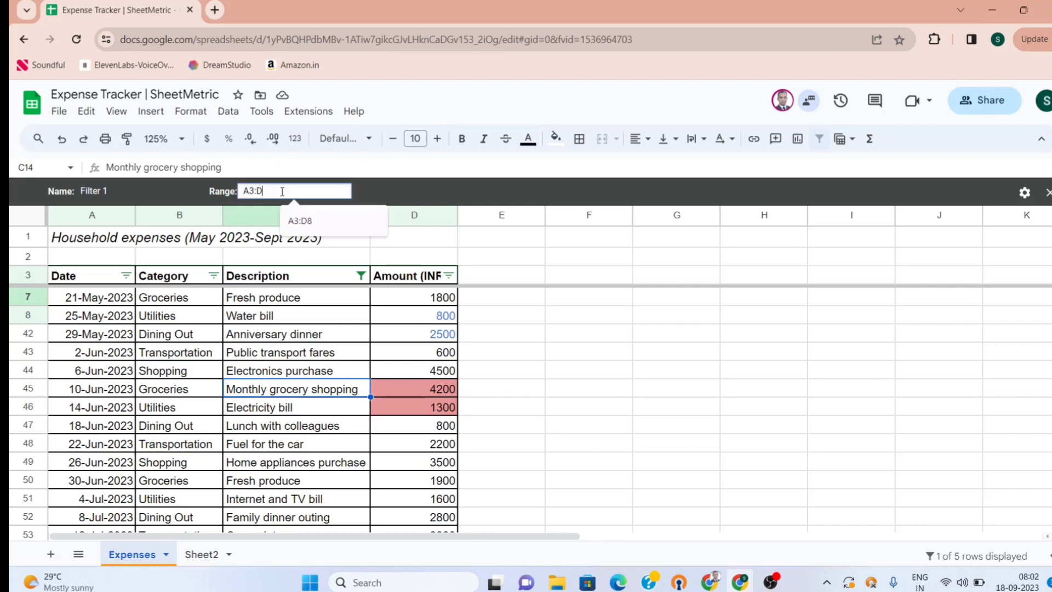
text(42)
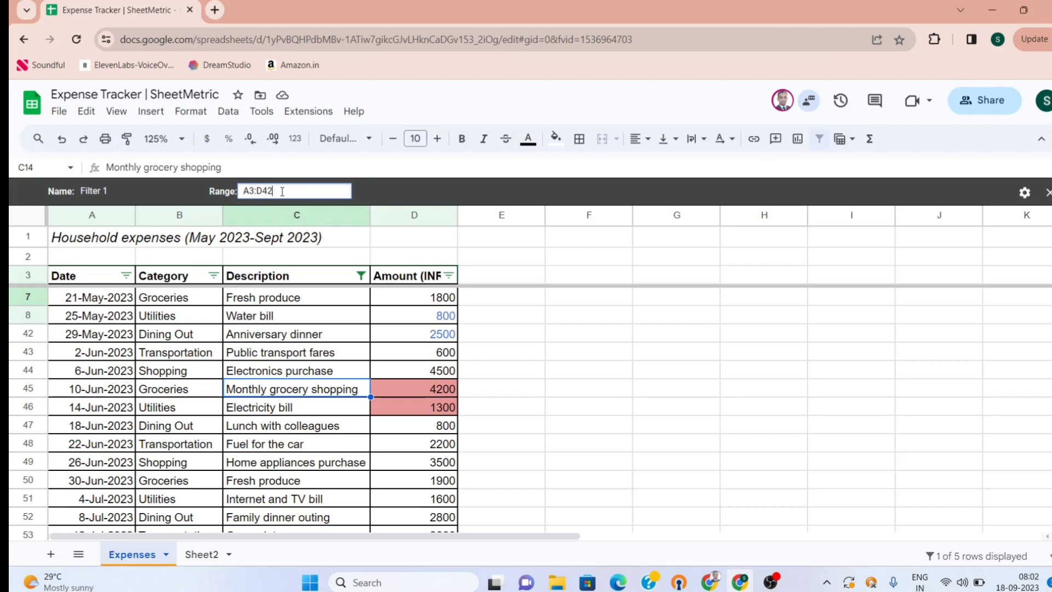
click(303, 316)
click(285, 360)
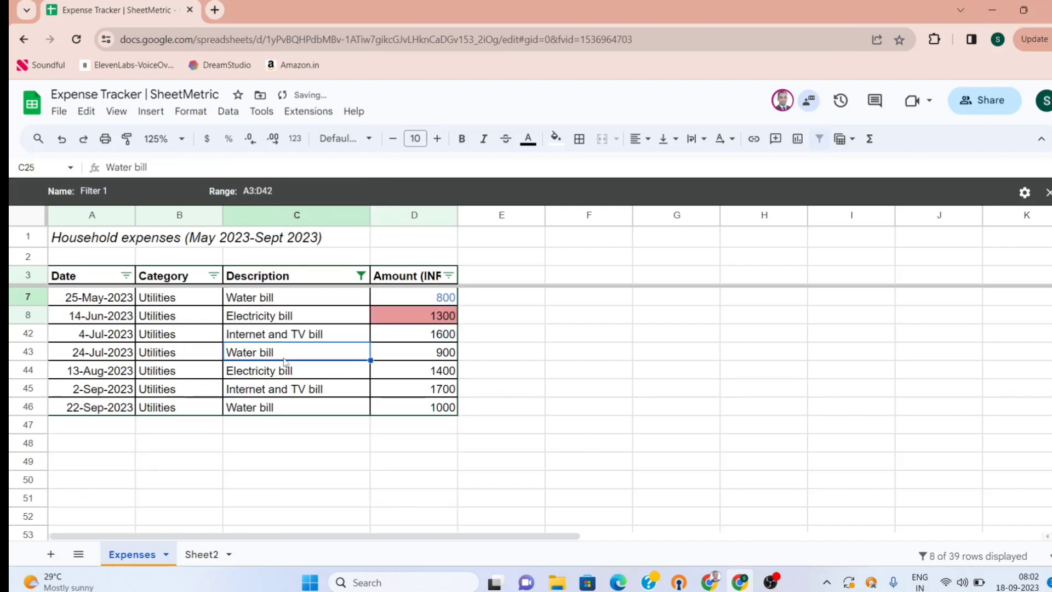
Examine the filtered bill rows by moving up and down through the Description column
key(Up)
key(Up)
key(Up)
key(Up)
key(Up)
key(Up)
key(Up)
key(Down)
key(Down)
key(Down)
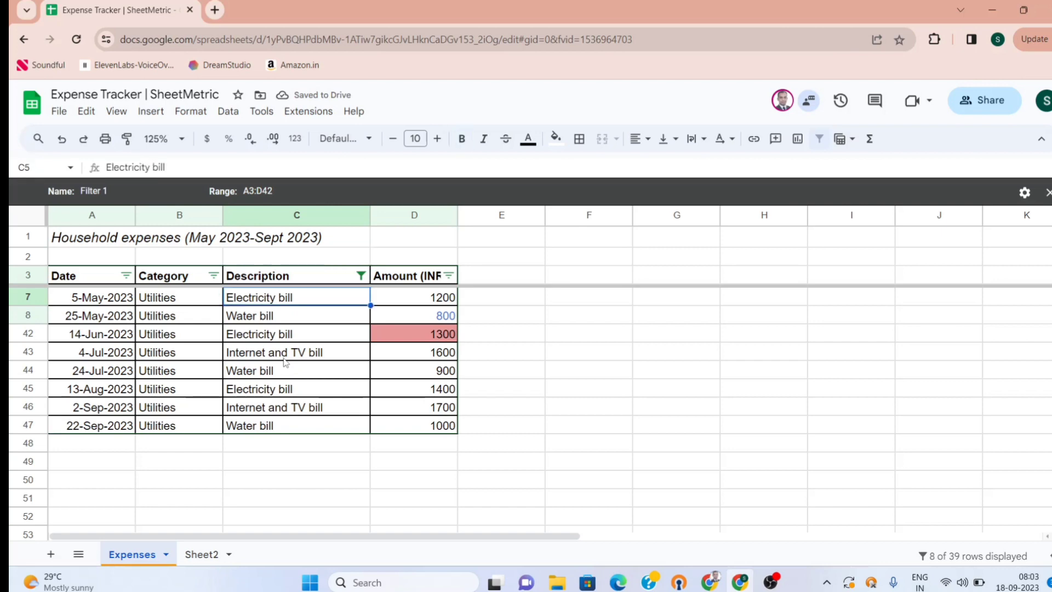
key(Down)
key(Down)
key(Down)
key(Down)
key(Down)
key(Down)
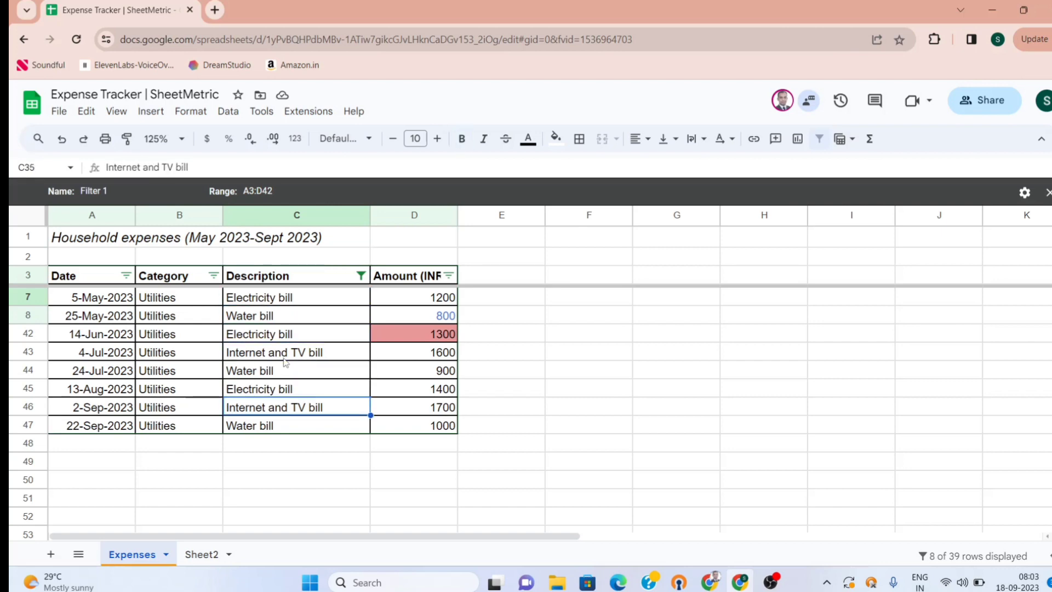
key(Down)
key(Up)
key(Up)
key(Up)
key(Up)
key(Up)
key(Up)
key(Up)
key(Up)
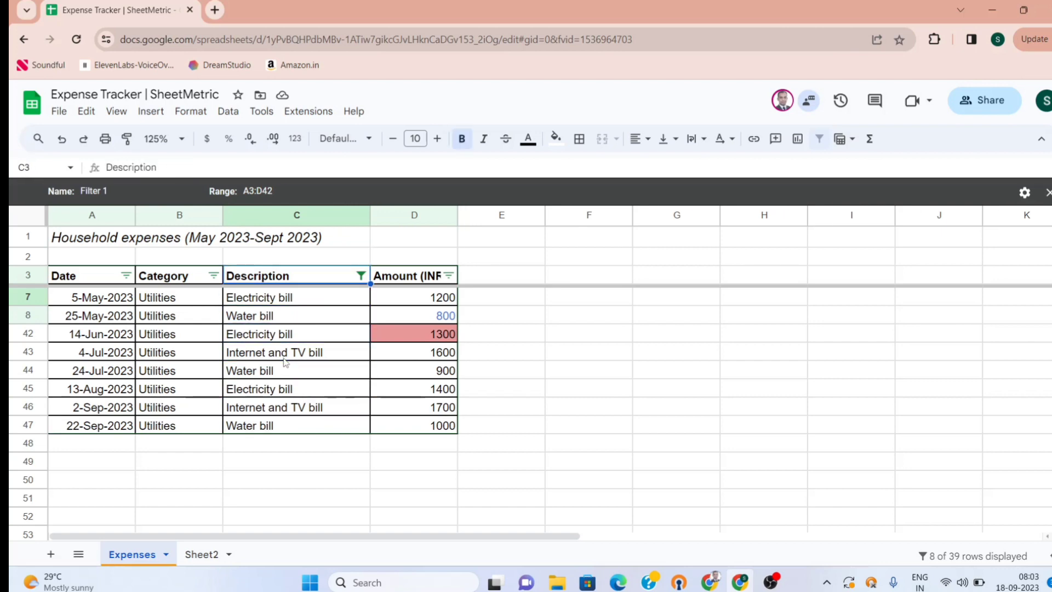
key(Down)
key(Down)
key(Down)
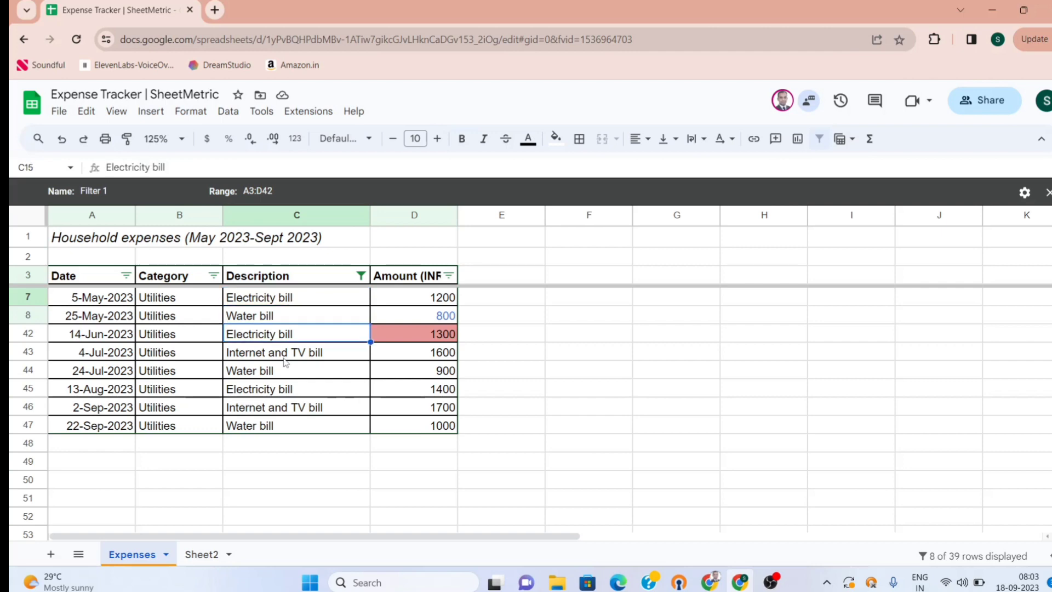
key(Down)
key(Down)
key(Down)
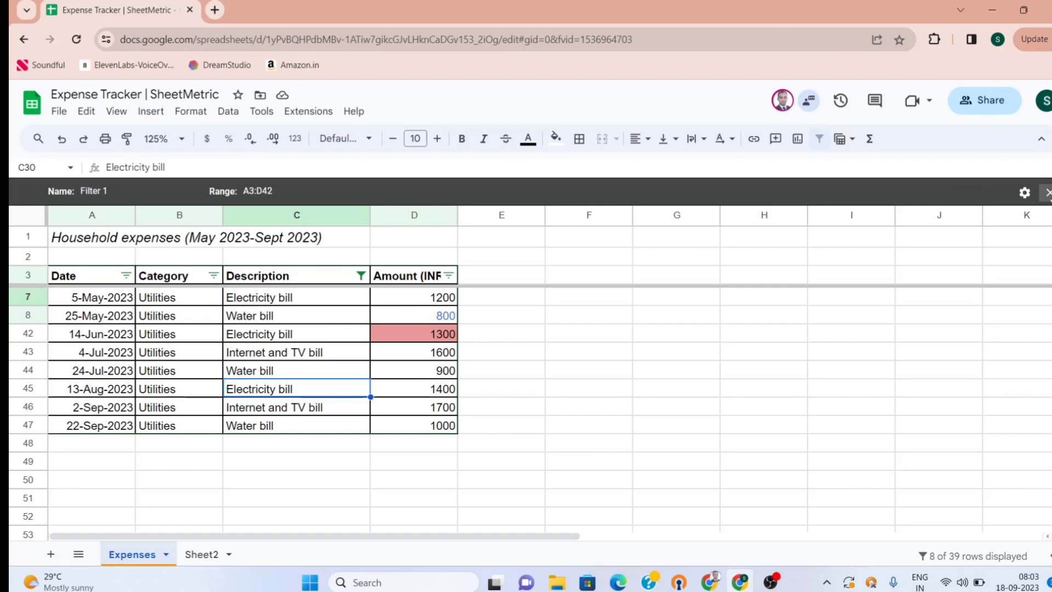
Close the open filter view and remove the regular filter from the expense table
click(1048, 192)
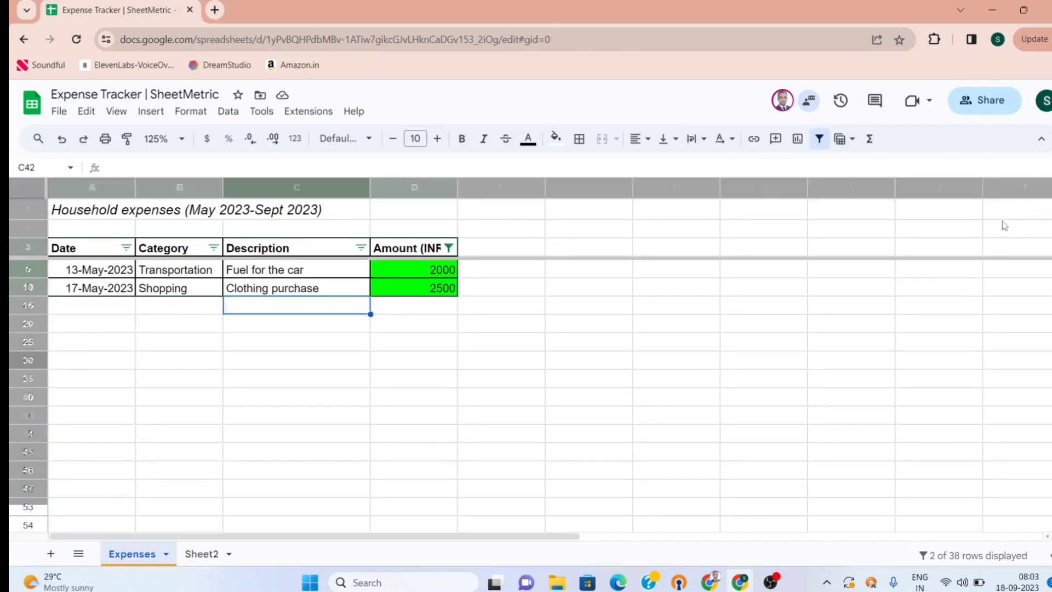
click(615, 344)
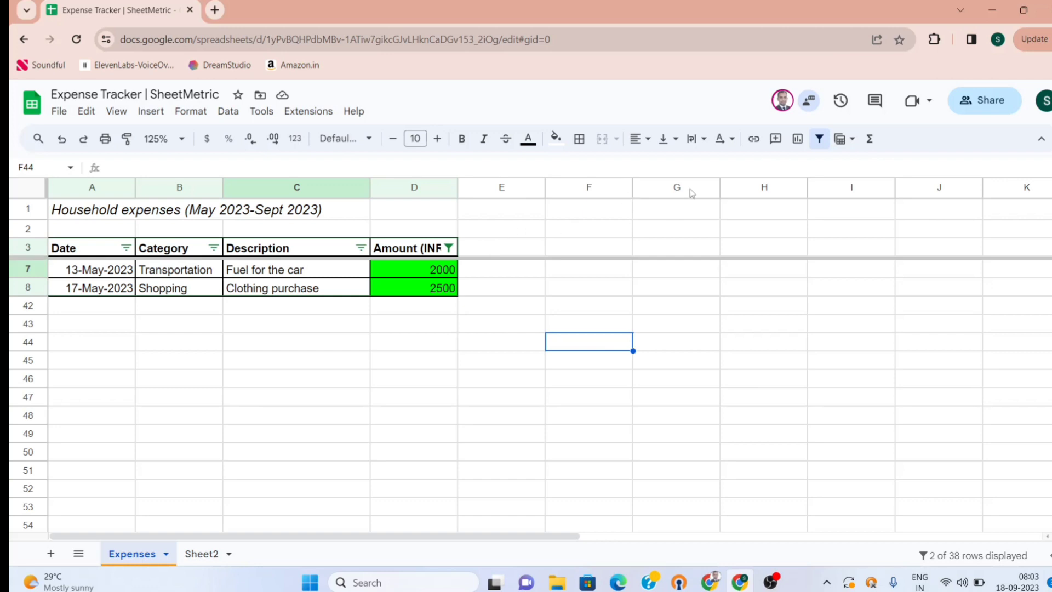
click(819, 138)
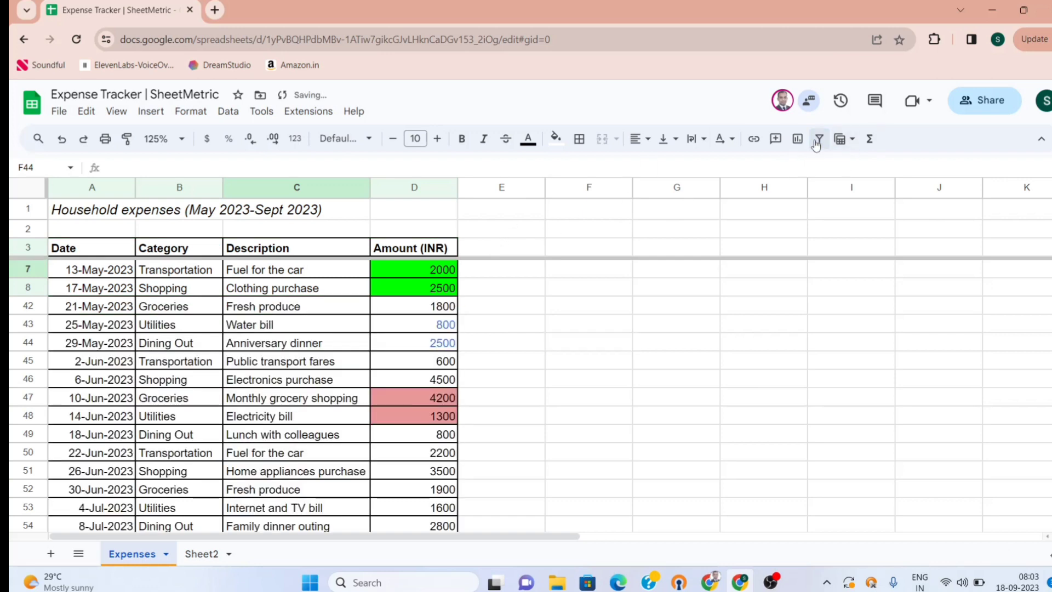
Create a new filter view for the expense table, starting from the Dining Out cell in B11
click(225, 346)
click(229, 112)
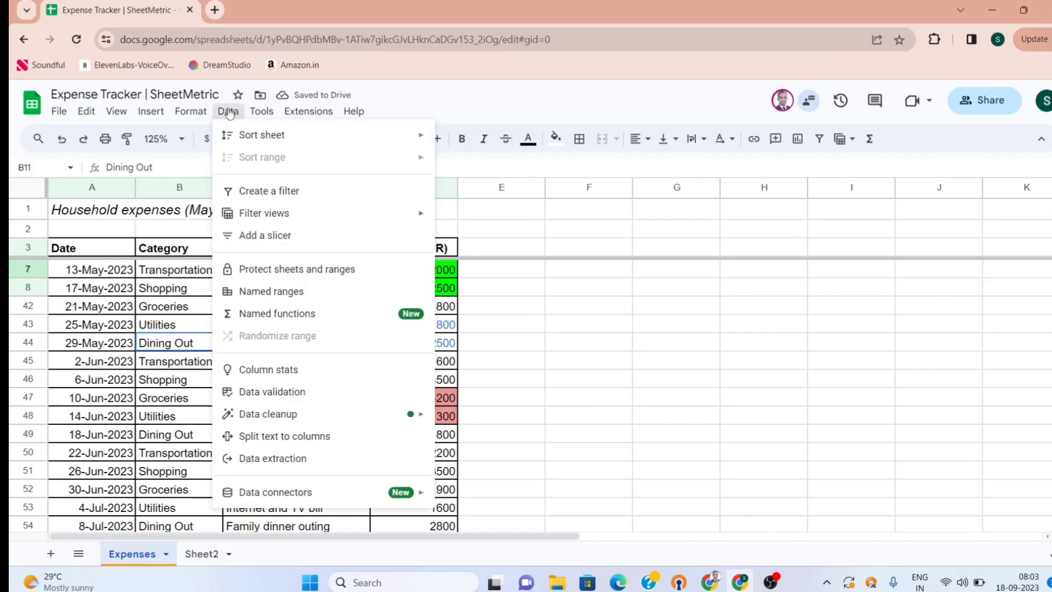
mouse_move(327, 217)
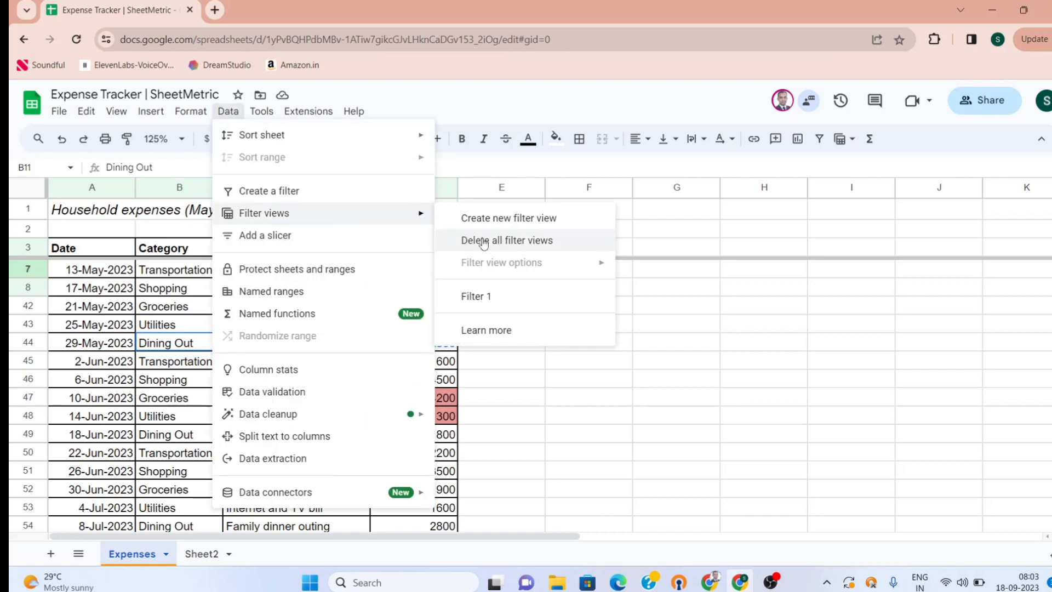
click(523, 225)
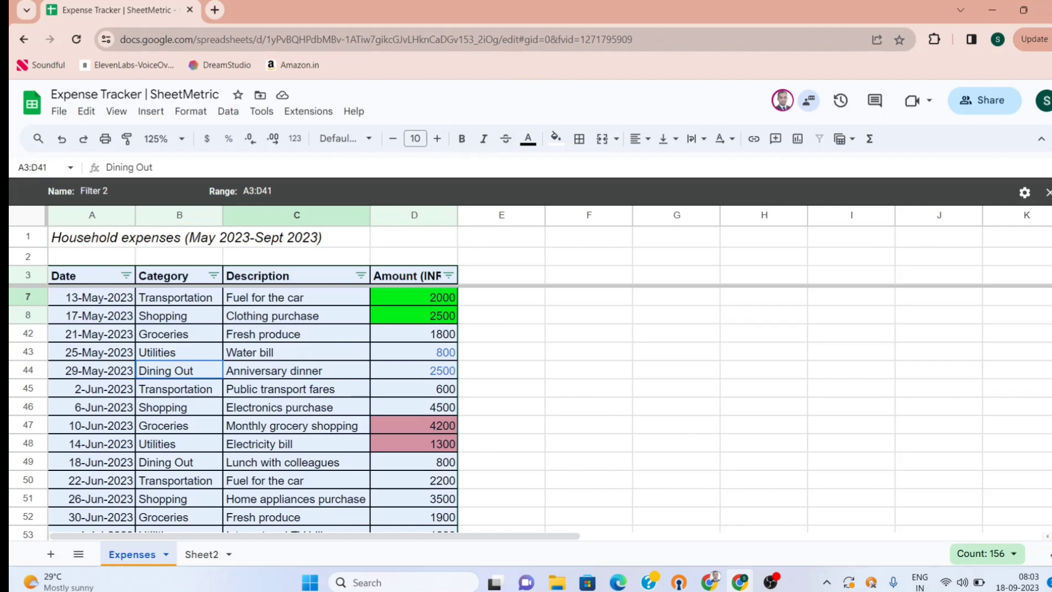
Filter the Amount (INR) column in the filter view by the condition Greater than 1000
click(449, 277)
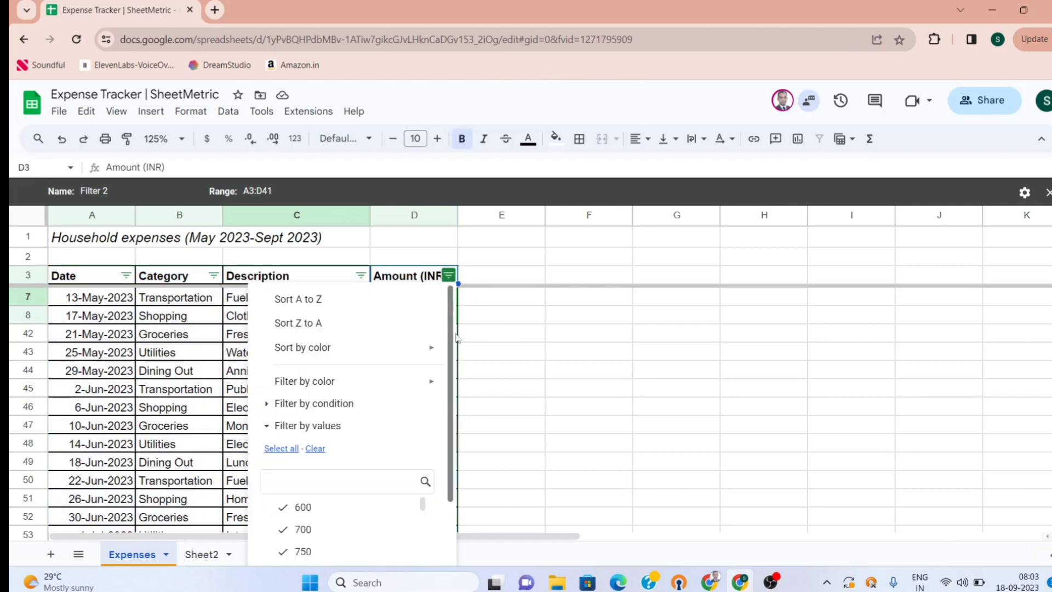
scroll(329, 395, down, 2)
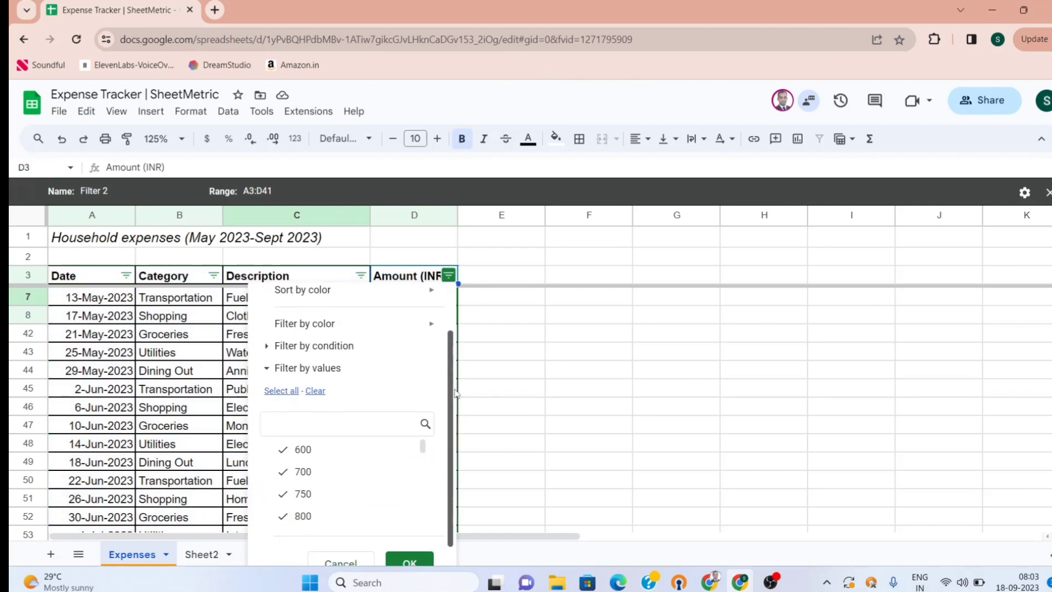
click(327, 346)
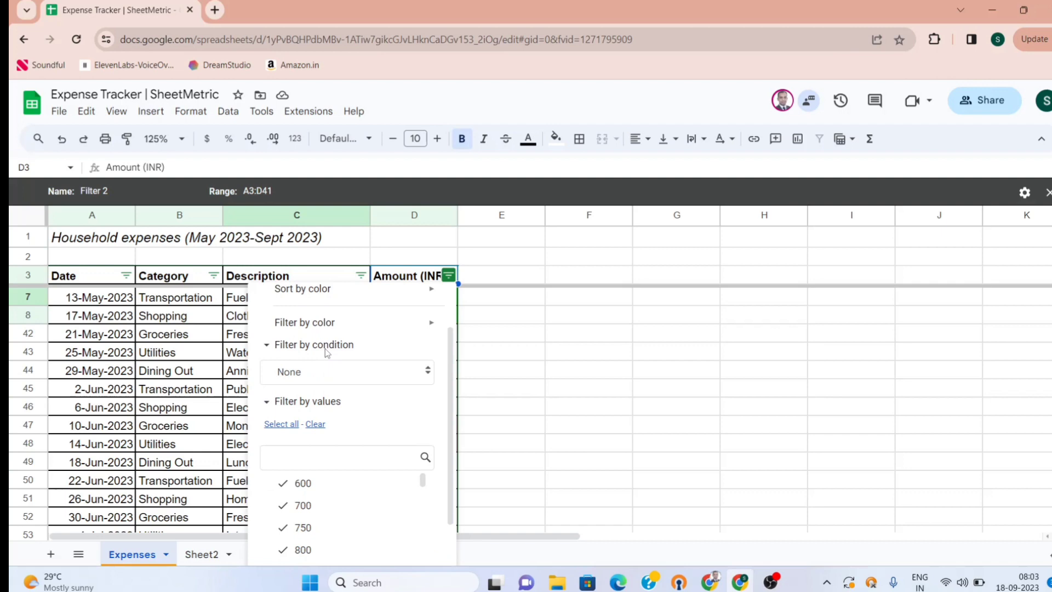
click(411, 379)
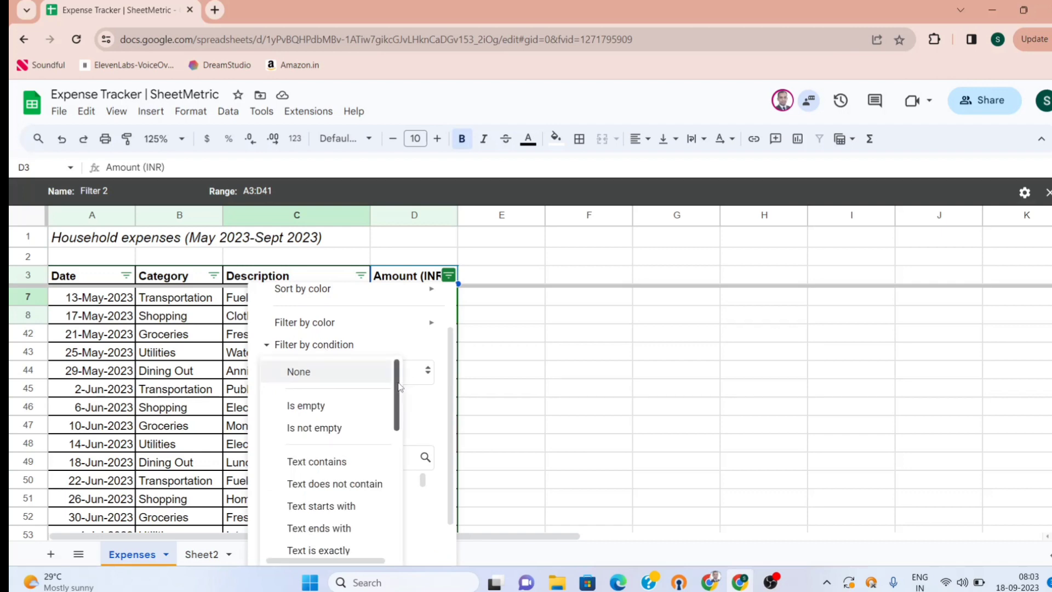
drag(396, 378, 398, 433)
scroll(340, 429, down, 3)
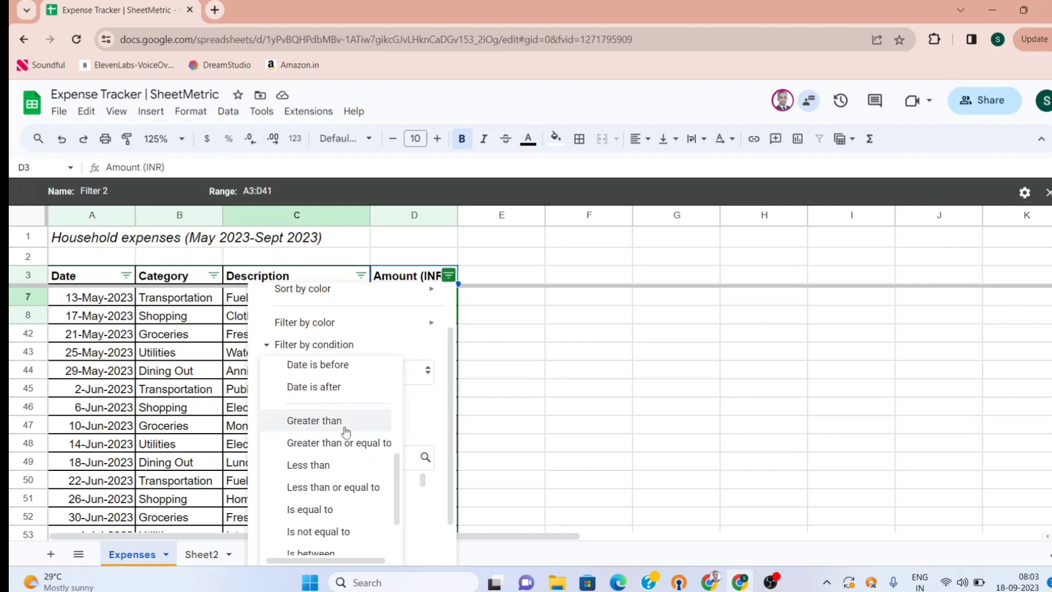
click(339, 422)
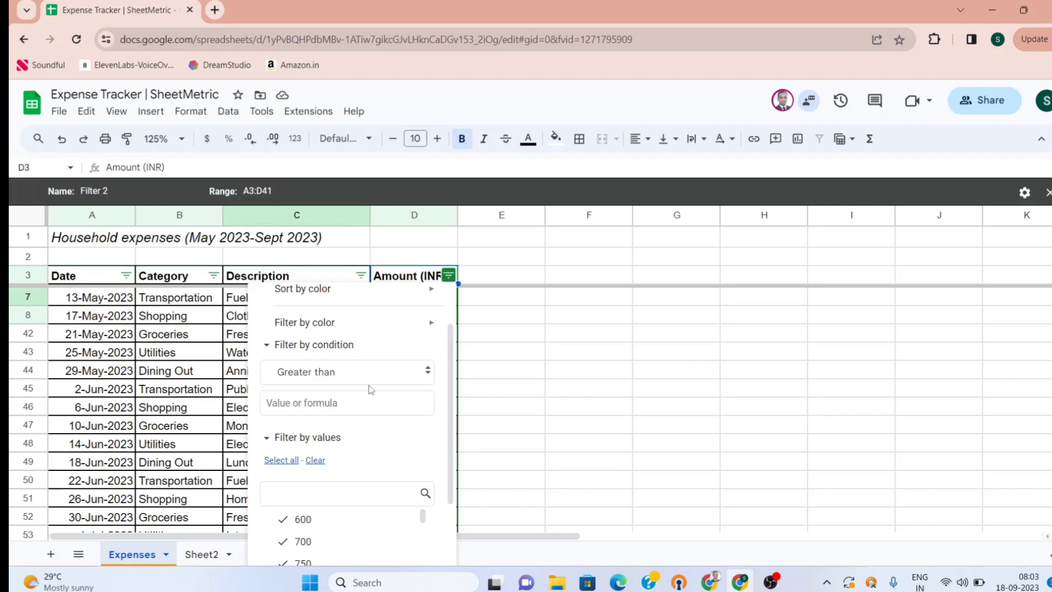
click(332, 408)
text(1000)
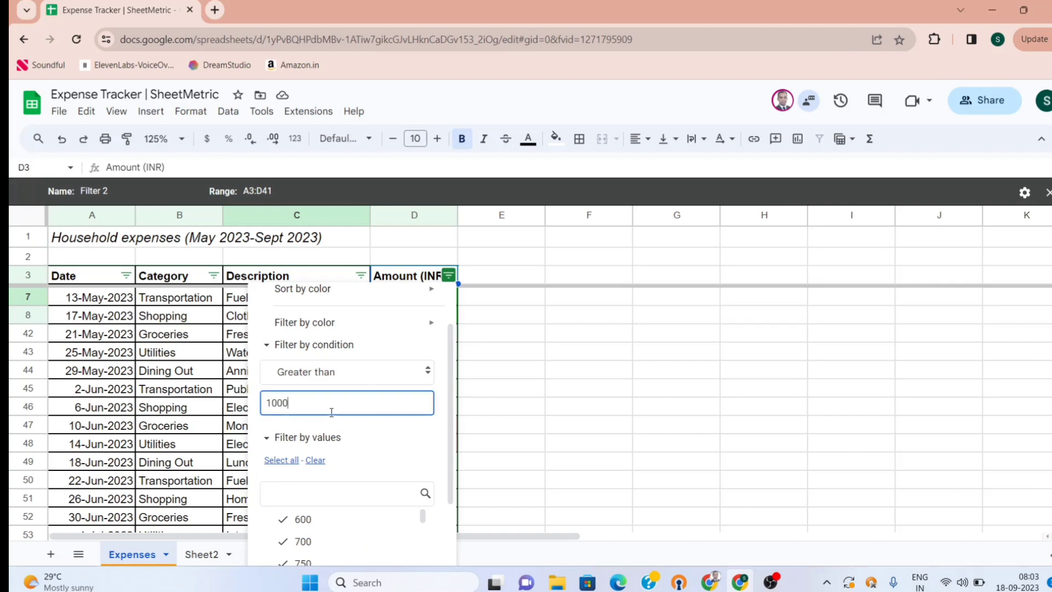
scroll(447, 384, down, 2)
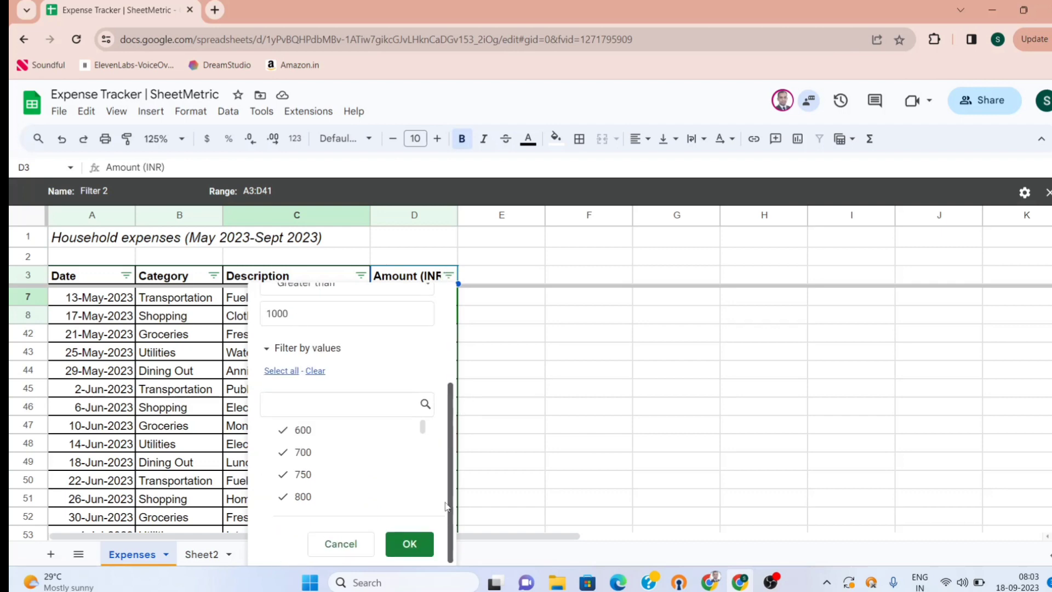
click(409, 544)
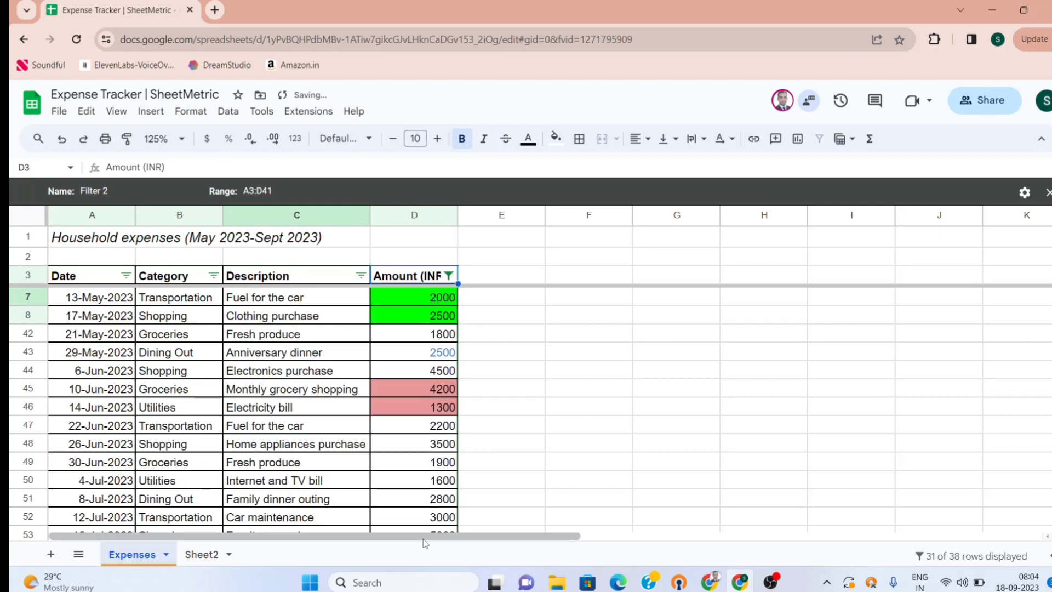
Rename the filter view as More Than 1000
double_click(119, 189)
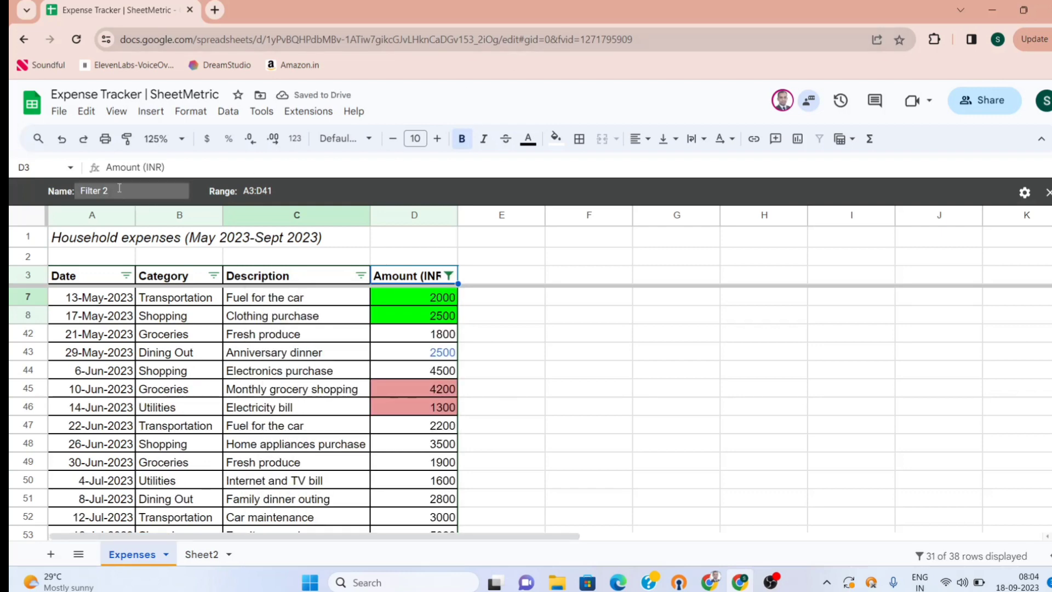
key(ctrl+a)
text(Mo)
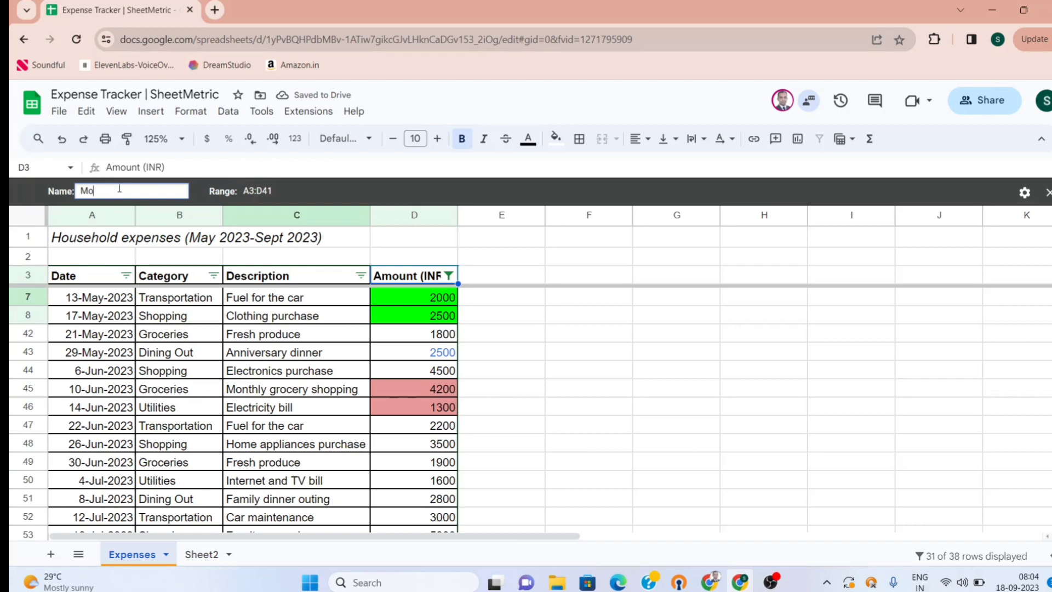
text(re Than 1000)
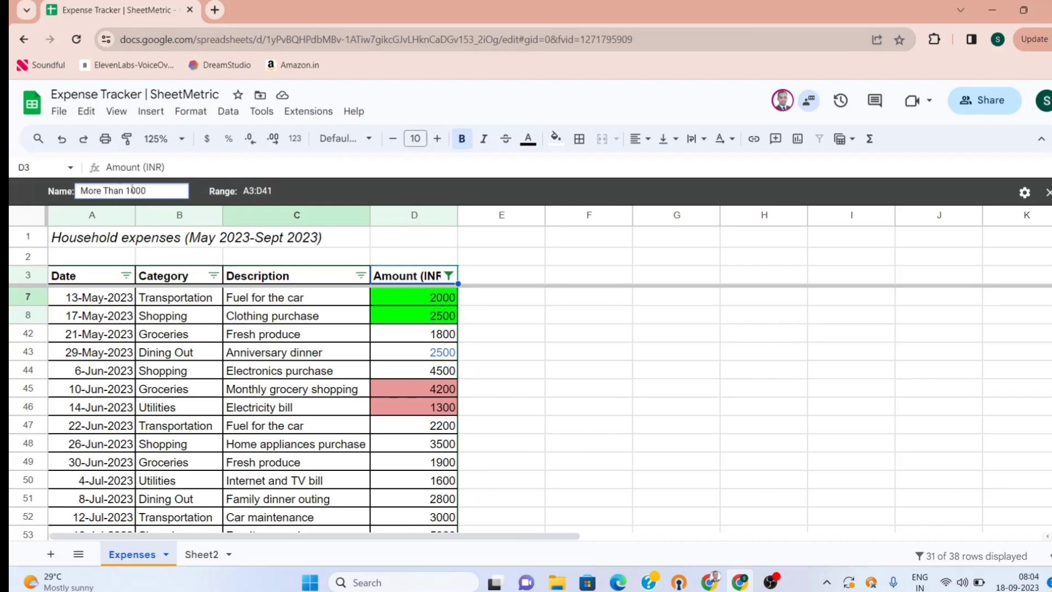
click(536, 377)
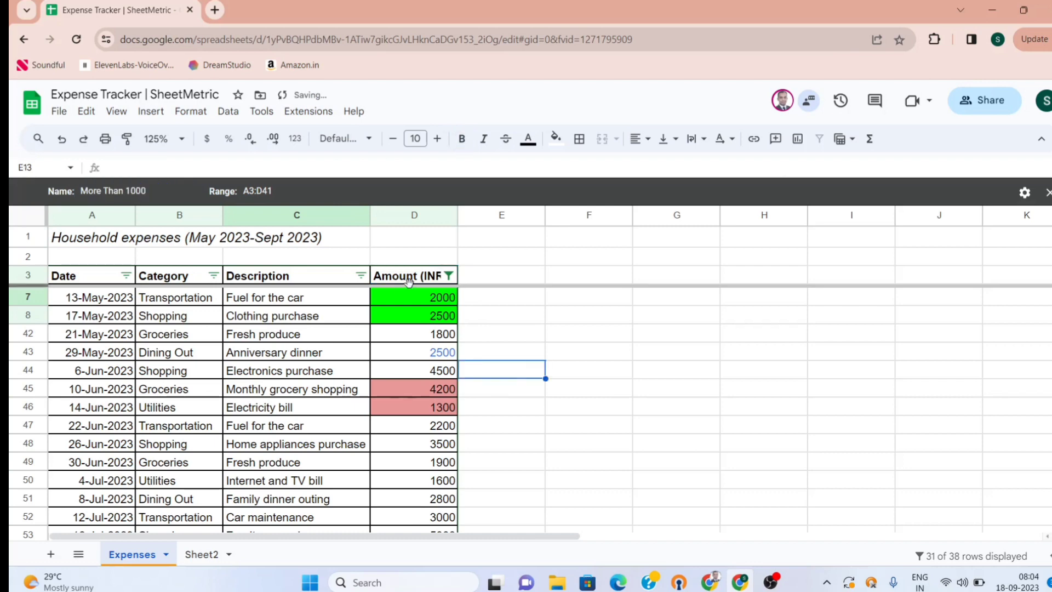
Copy the URL of the More Than 1000 filter view and paste it into cell C1
drag(638, 41, 85, 56)
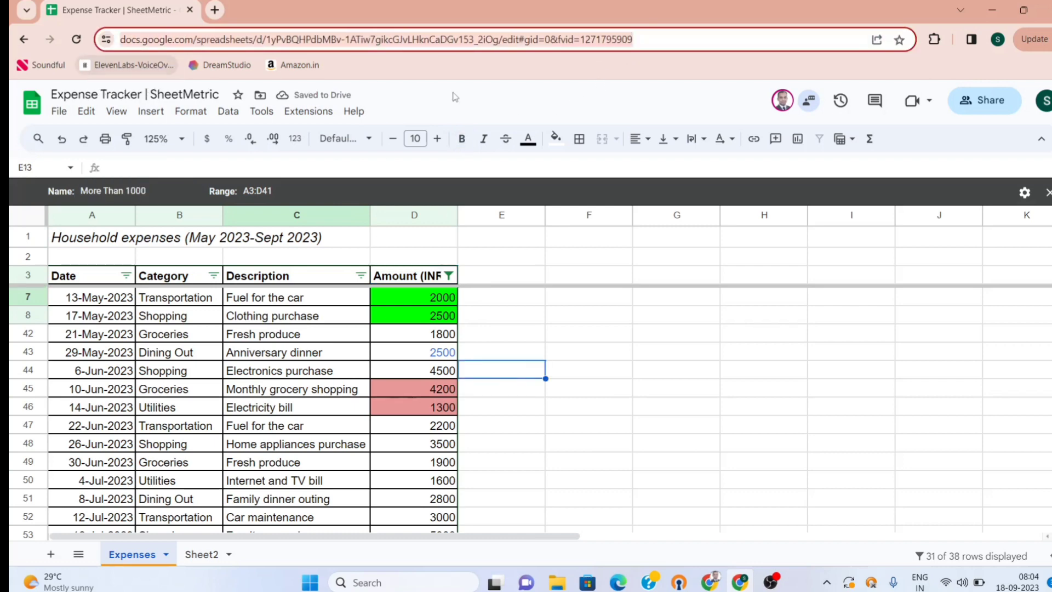
click(402, 248)
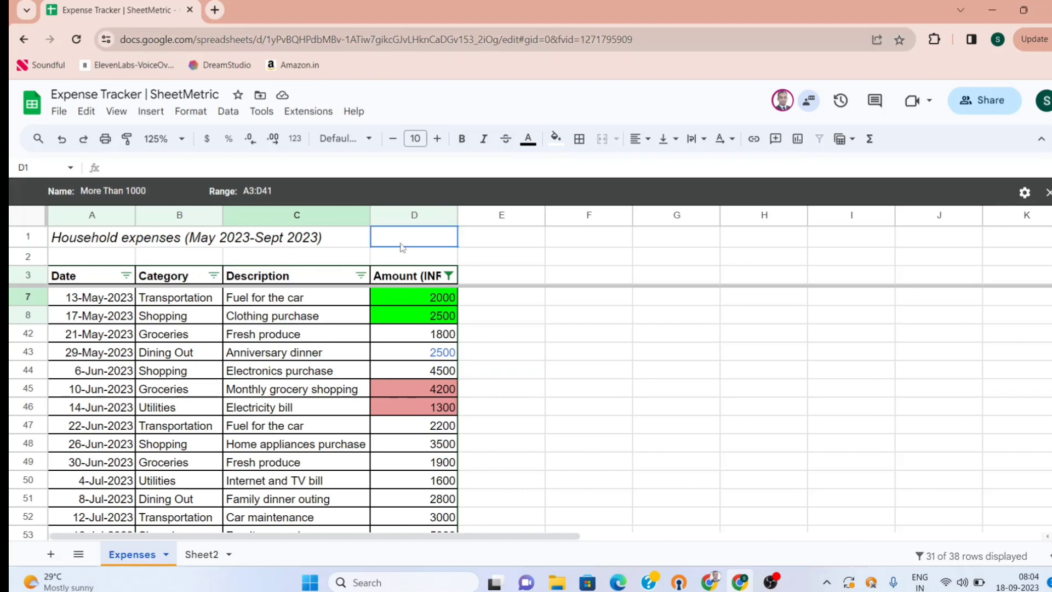
double_click(354, 238)
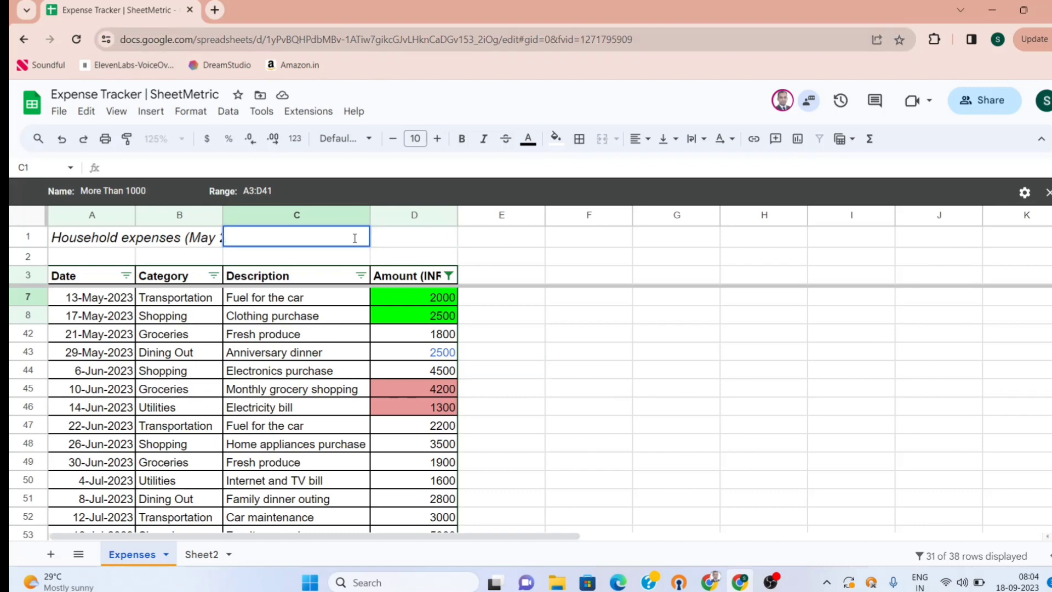
key(ctrl+v)
key(Return)
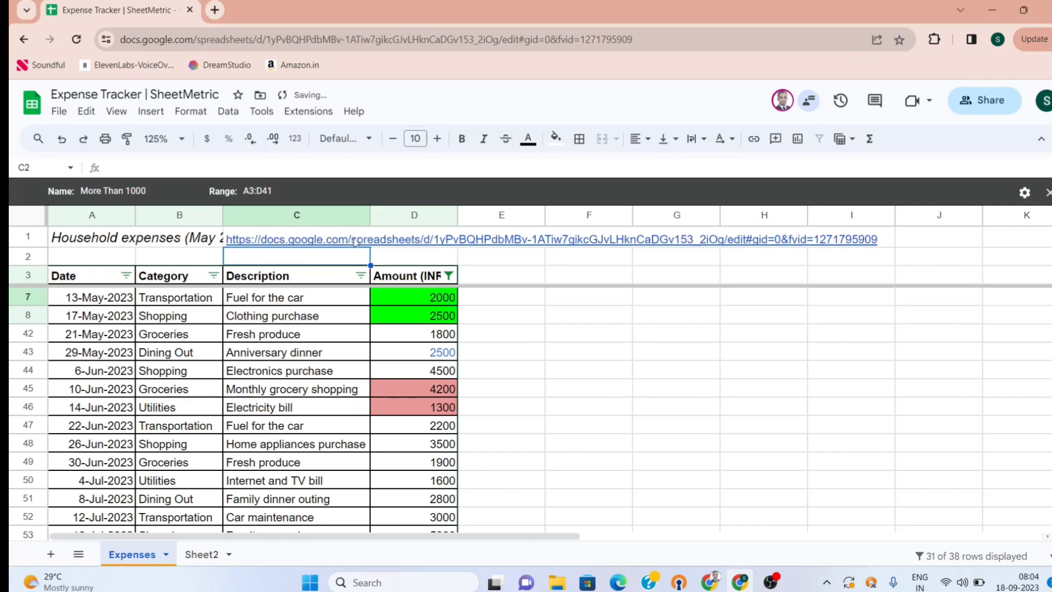
Create another filter view for the expense table and filter Amount (INR) by the text color dark cornflower blue 1
click(365, 351)
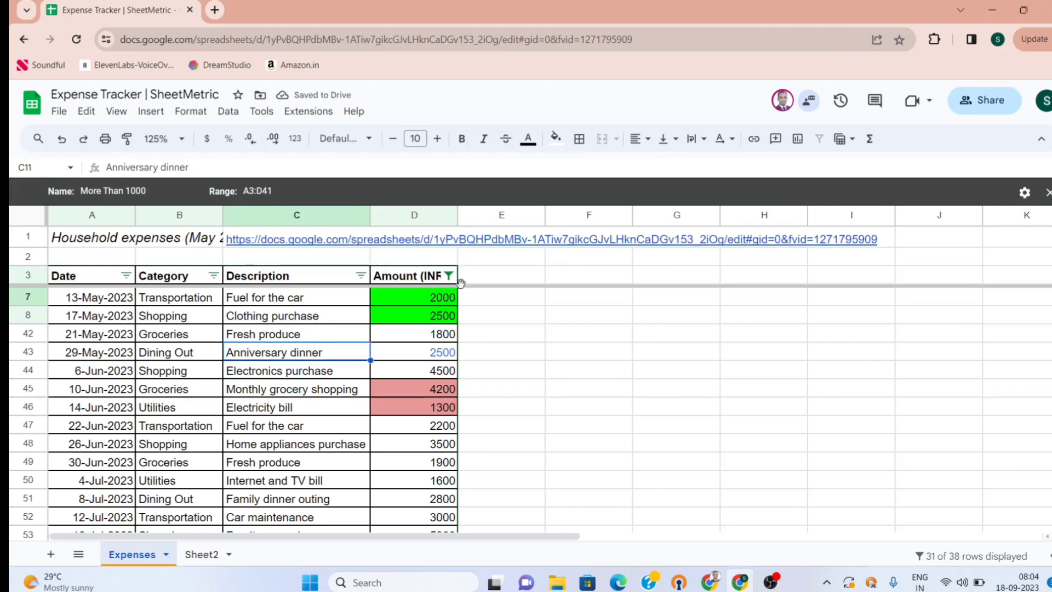
click(229, 113)
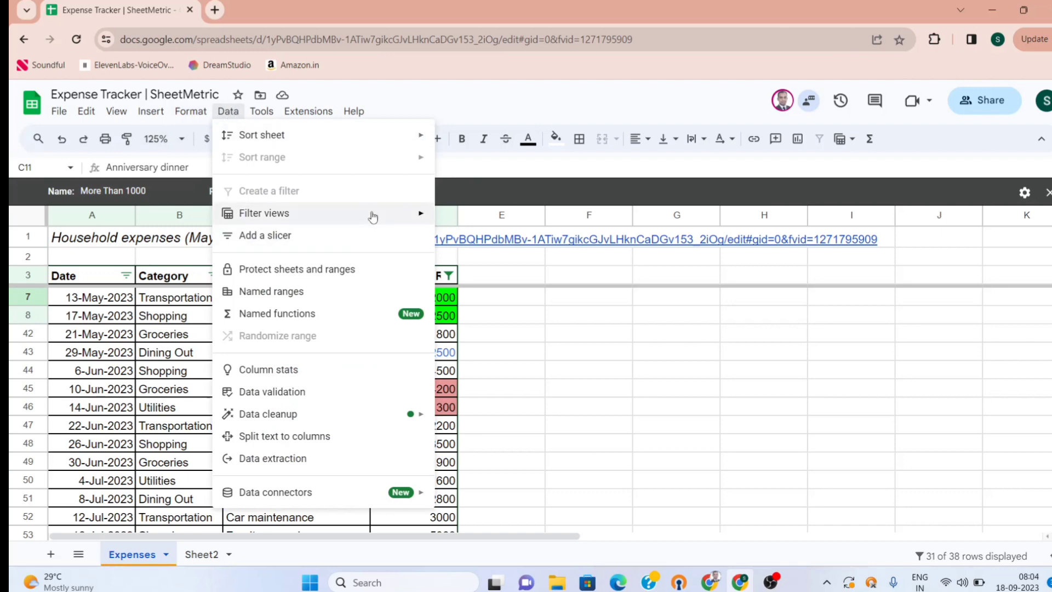
mouse_move(371, 214)
click(518, 219)
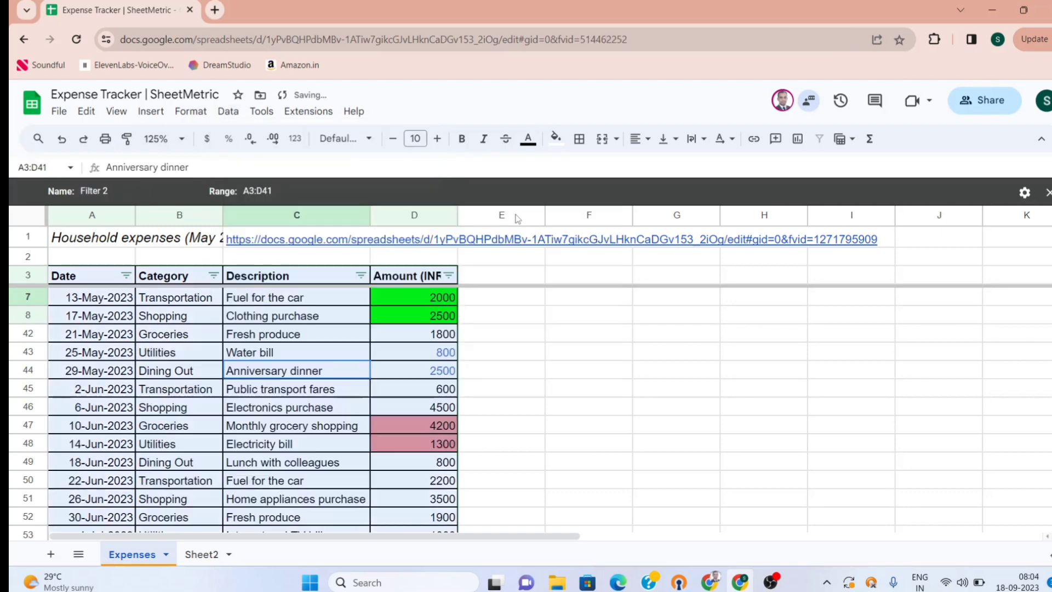
click(450, 276)
mouse_move(397, 388)
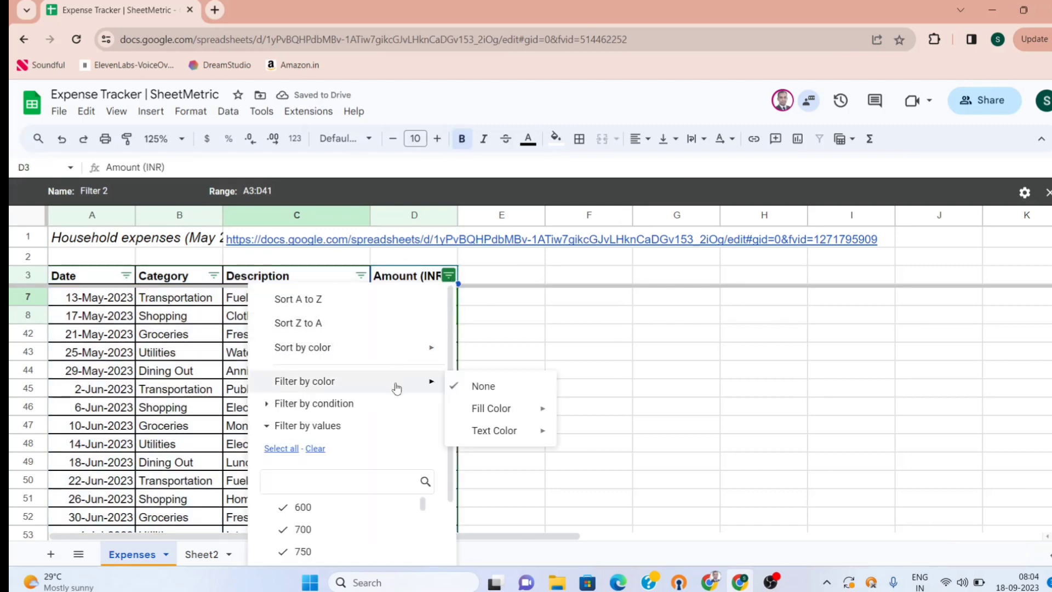
mouse_move(505, 410)
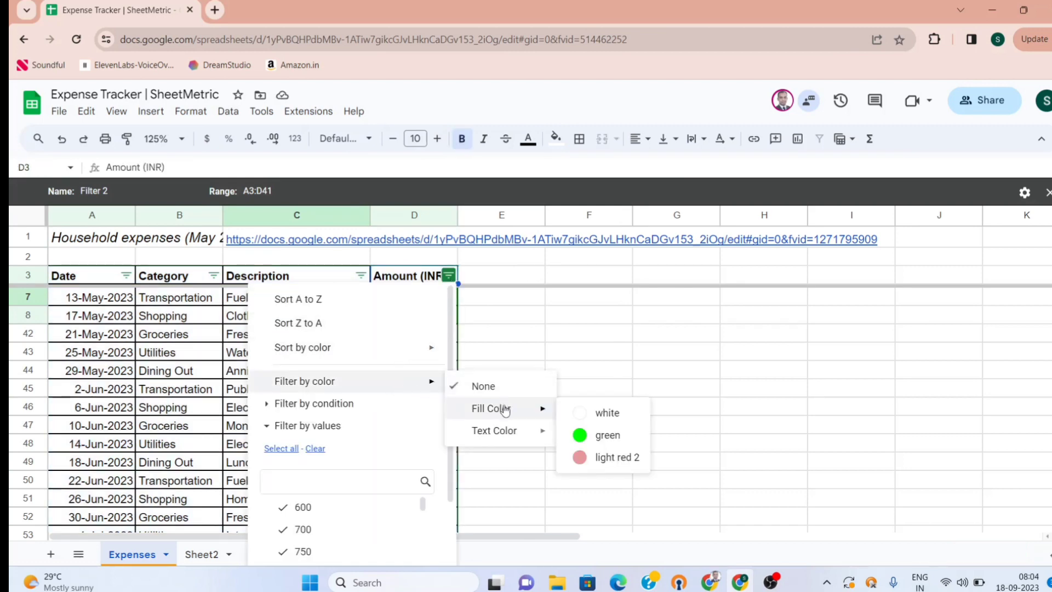
mouse_move(504, 432)
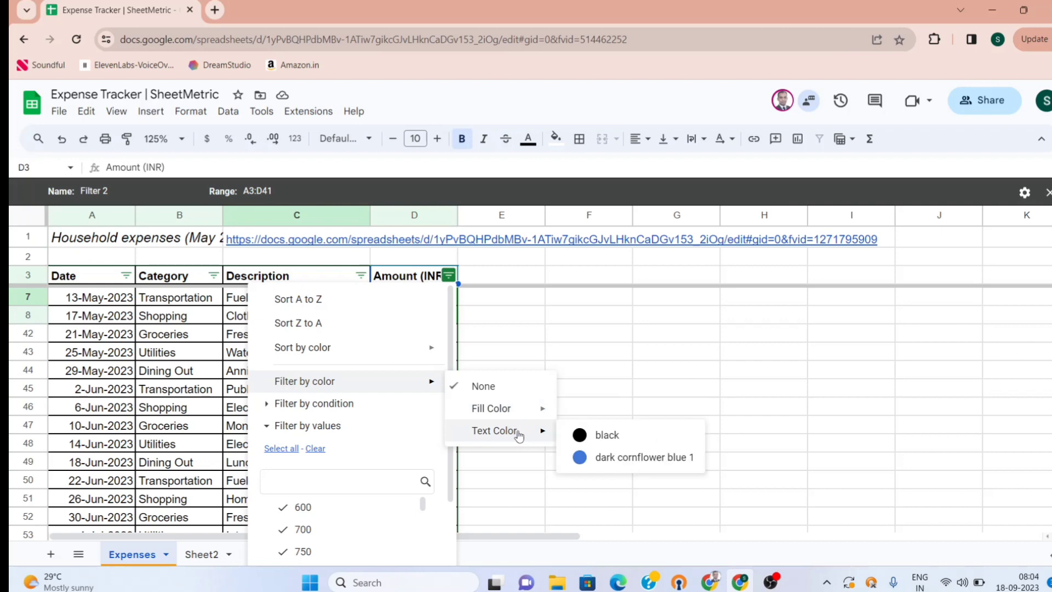
click(617, 464)
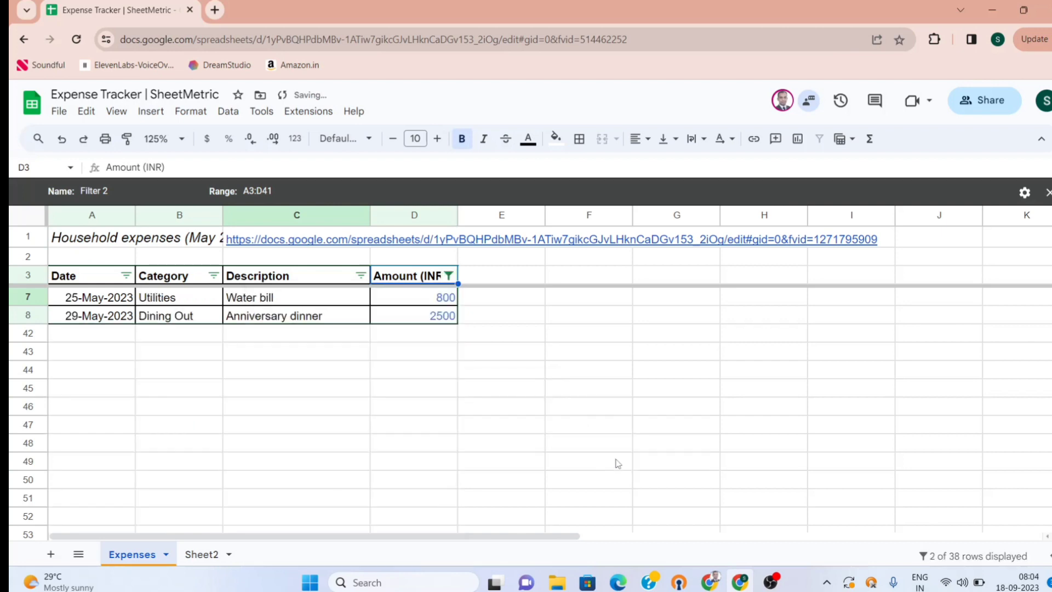
Rename the text-color filter view as Blue text Colour
click(432, 318)
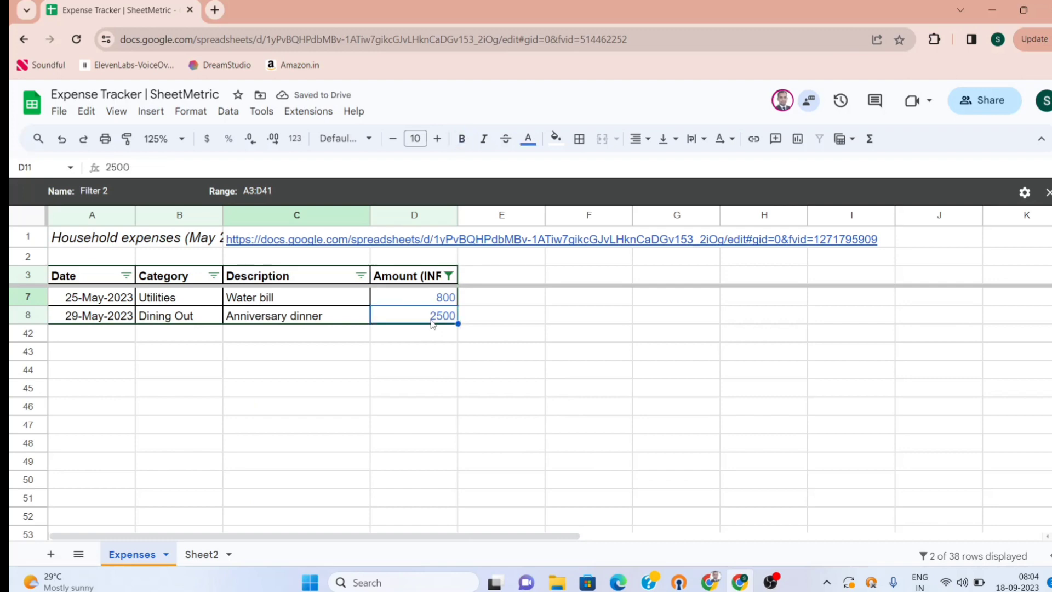
click(123, 190)
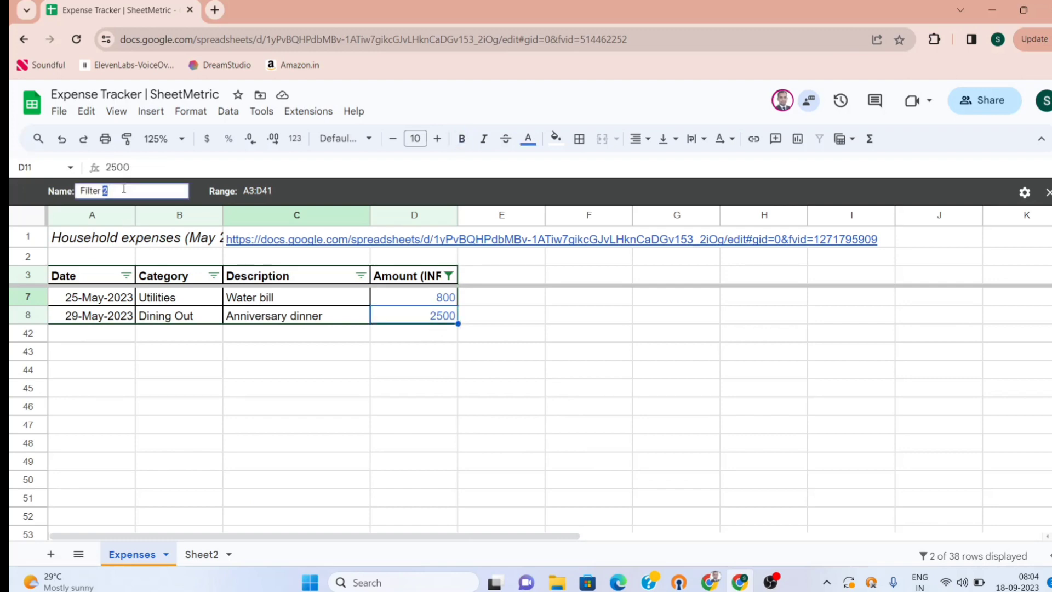
text(Blue text C)
text(olour)
click(195, 382)
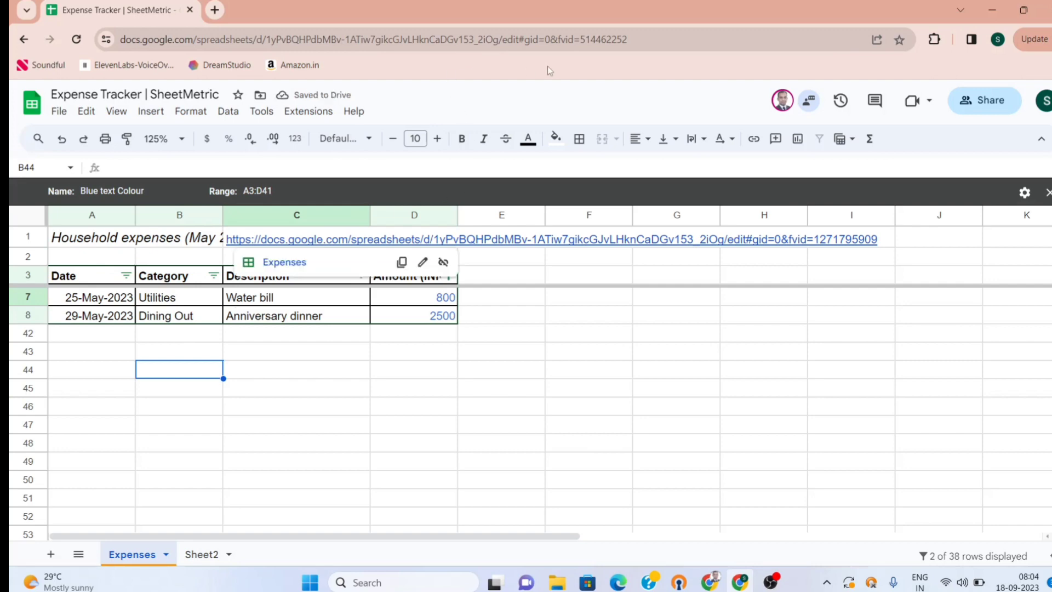
Copy the URL of the Blue text Colour filter view and paste it into cell C2
key(ctrl+l)
key(ctrl+c)
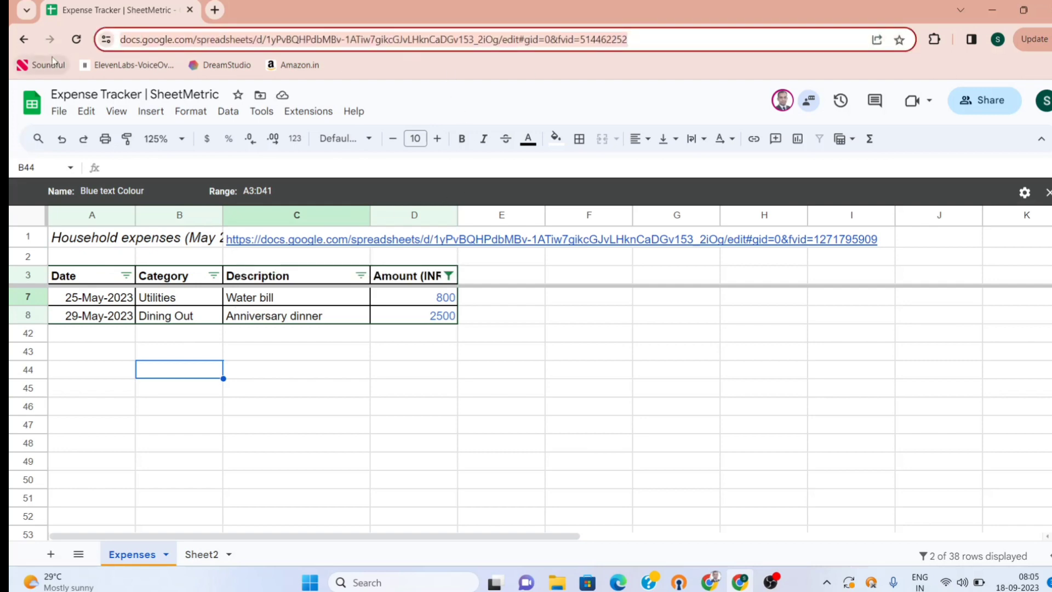
double_click(281, 254)
key(ctrl+v)
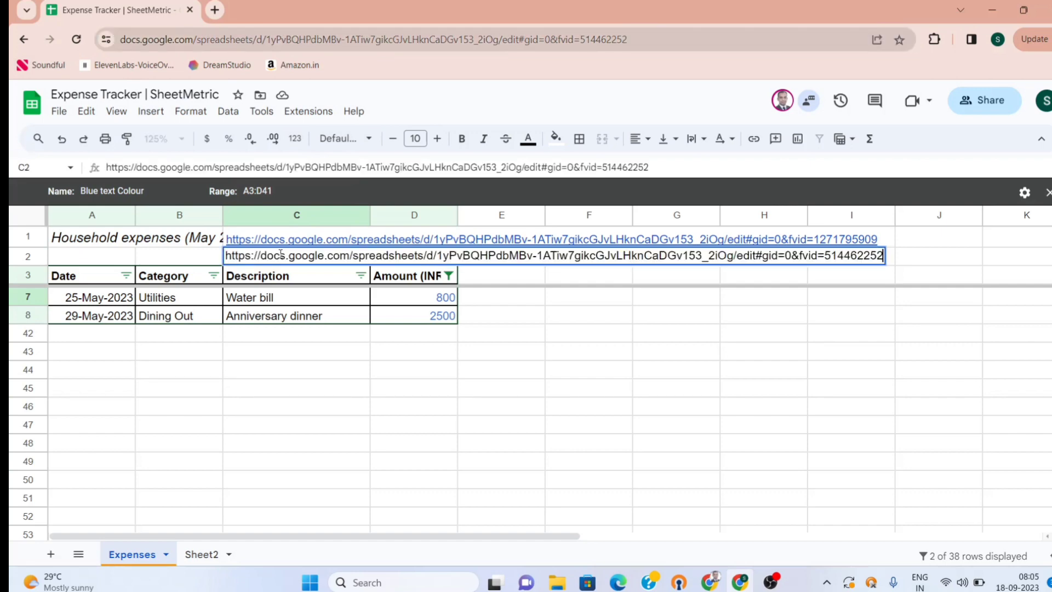
key(Return)
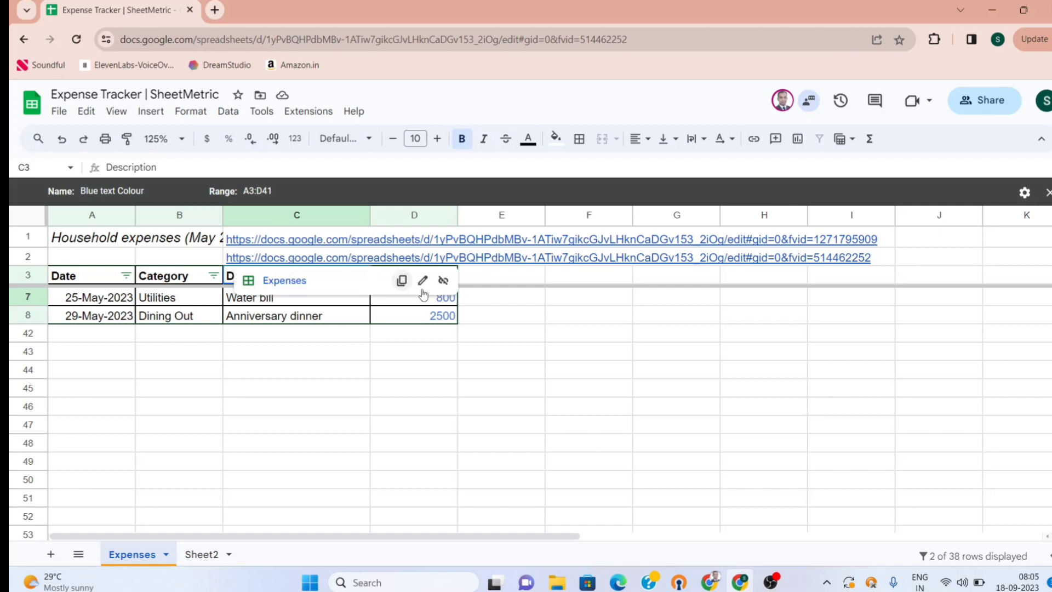
click(346, 411)
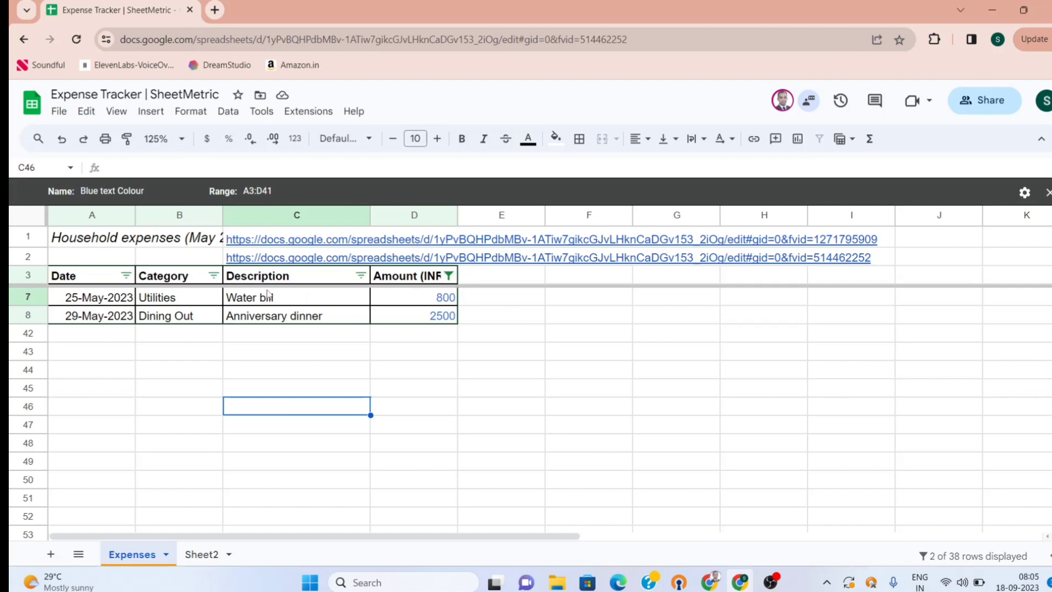
Compare the fvid parts of the two filter view URLs in cells C1 and C2
click(196, 259)
key(Right)
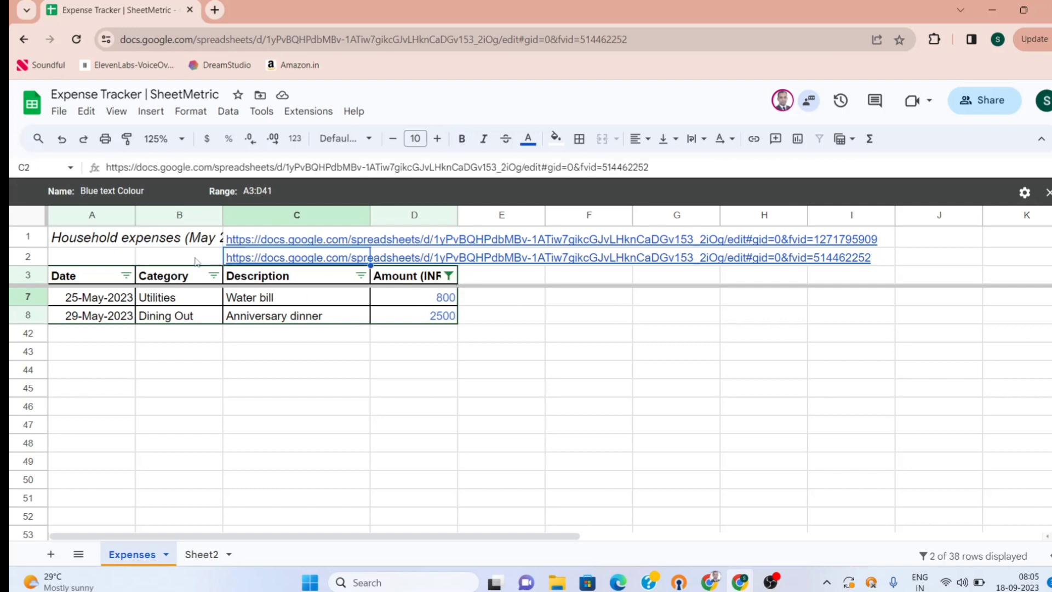
key(Up)
key(Down)
key(Down)
key(Up)
key(Up)
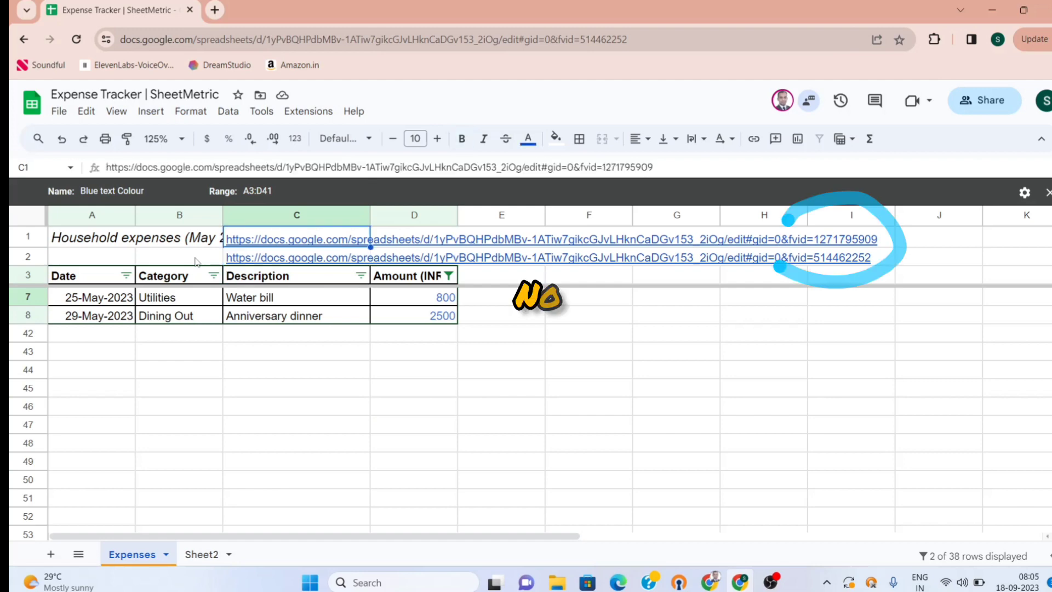
click(582, 167)
drag(582, 167, 598, 165)
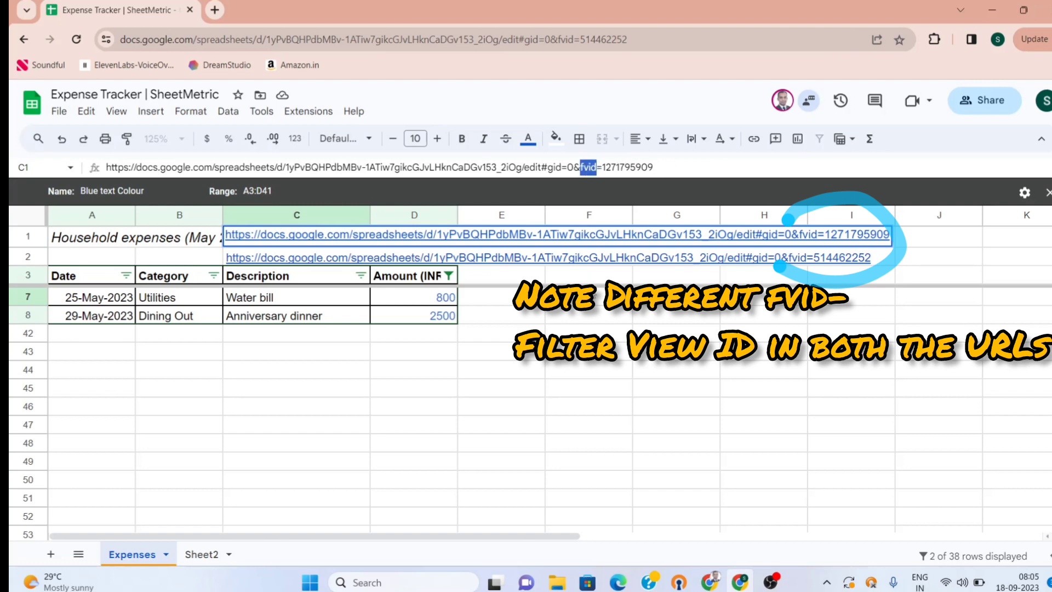
click(691, 167)
key(Return)
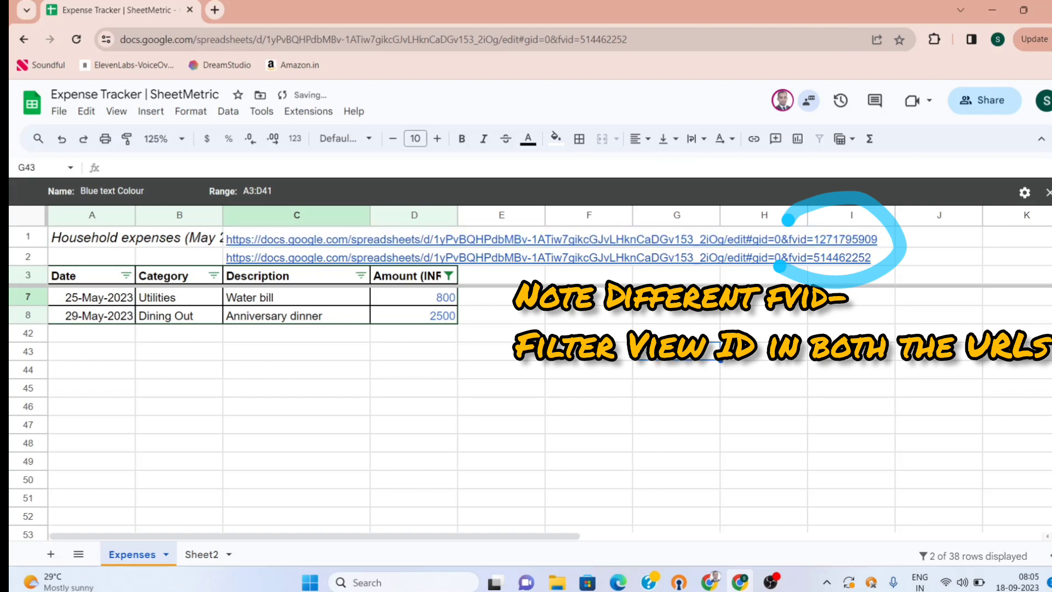
click(177, 259)
key(Right)
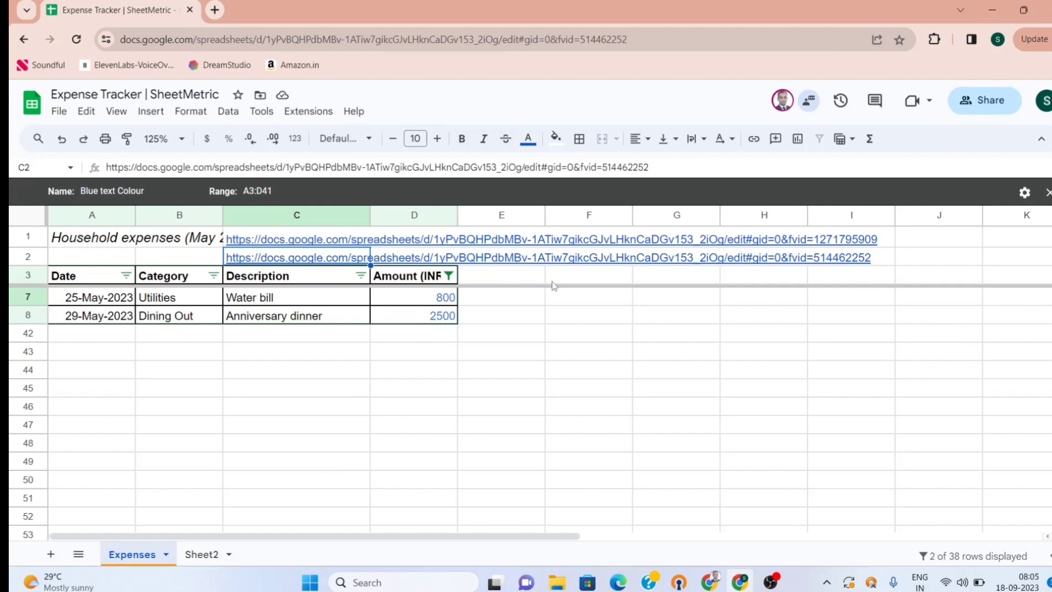
Copy the filter view link from cell C1 and open it in a new browser tab
double_click(295, 240)
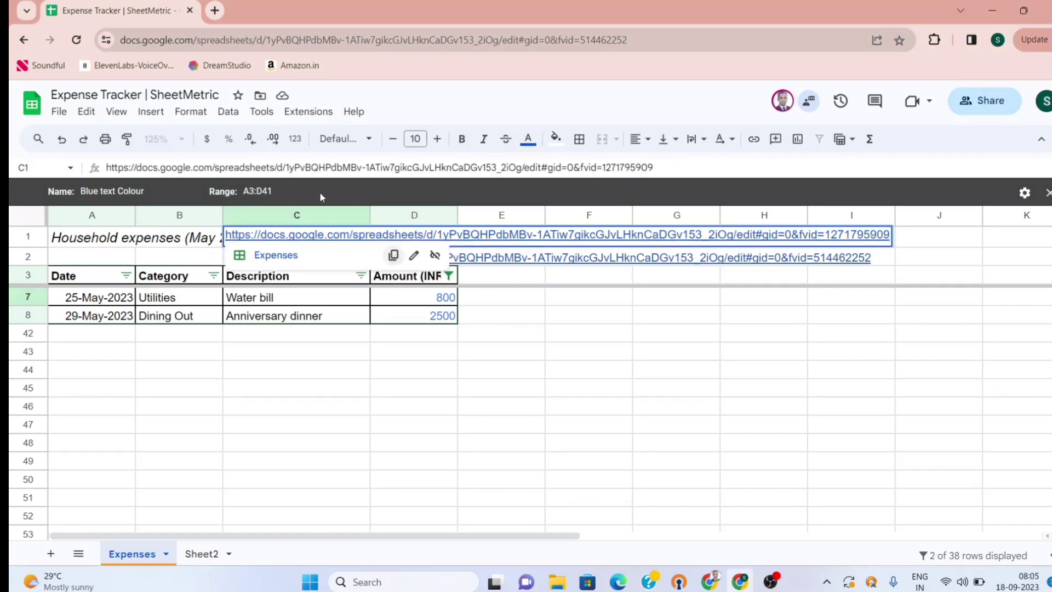
click(393, 255)
click(214, 10)
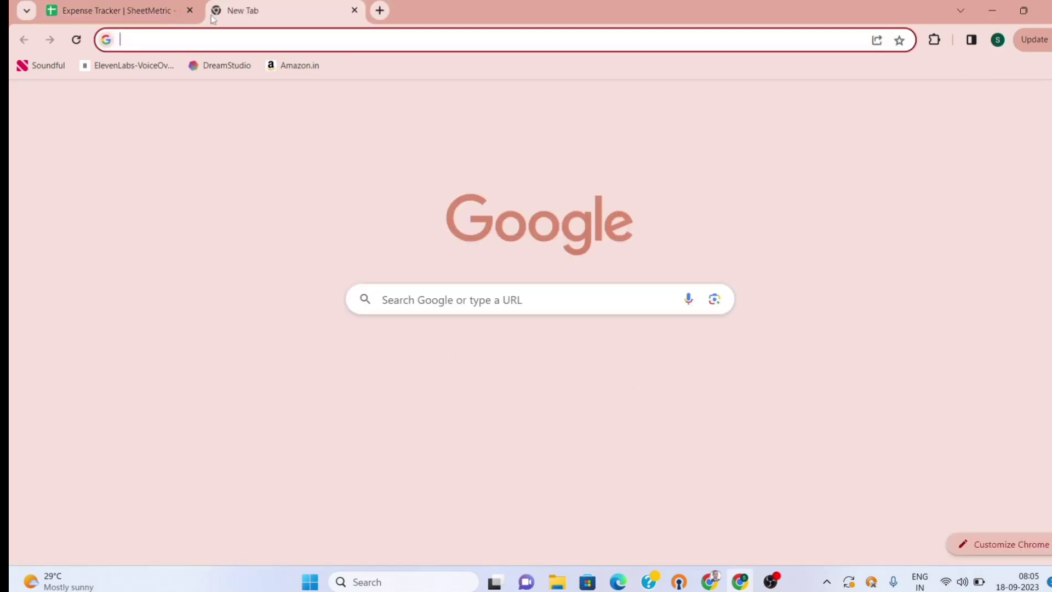
key(ctrl+v)
key(Return)
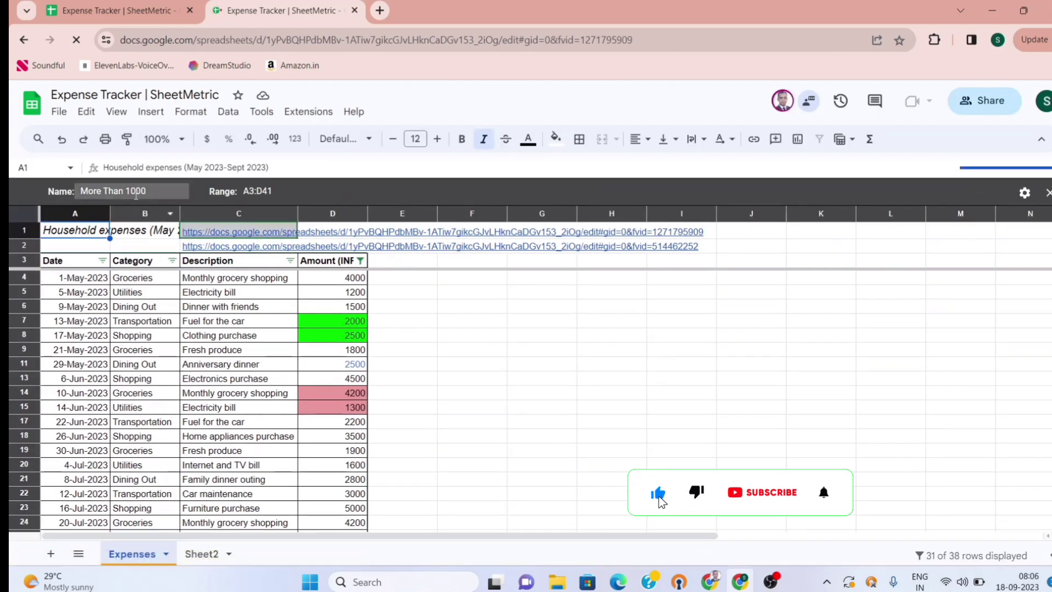
Return to the original spreadsheet, copy the filter view link from cell C2 and open it in another new browser tab
click(117, 11)
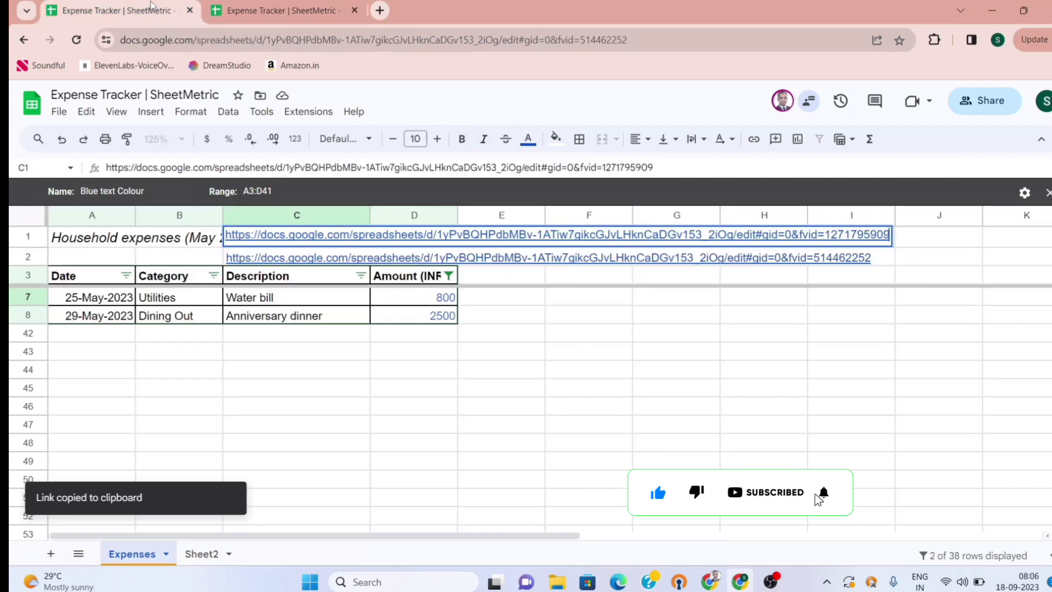
click(282, 263)
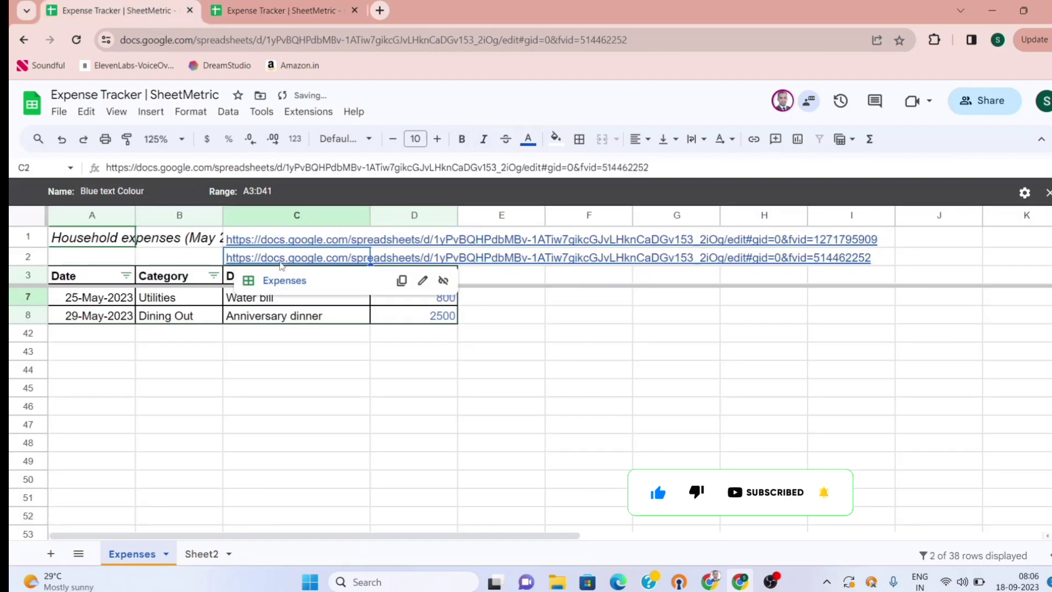
click(402, 280)
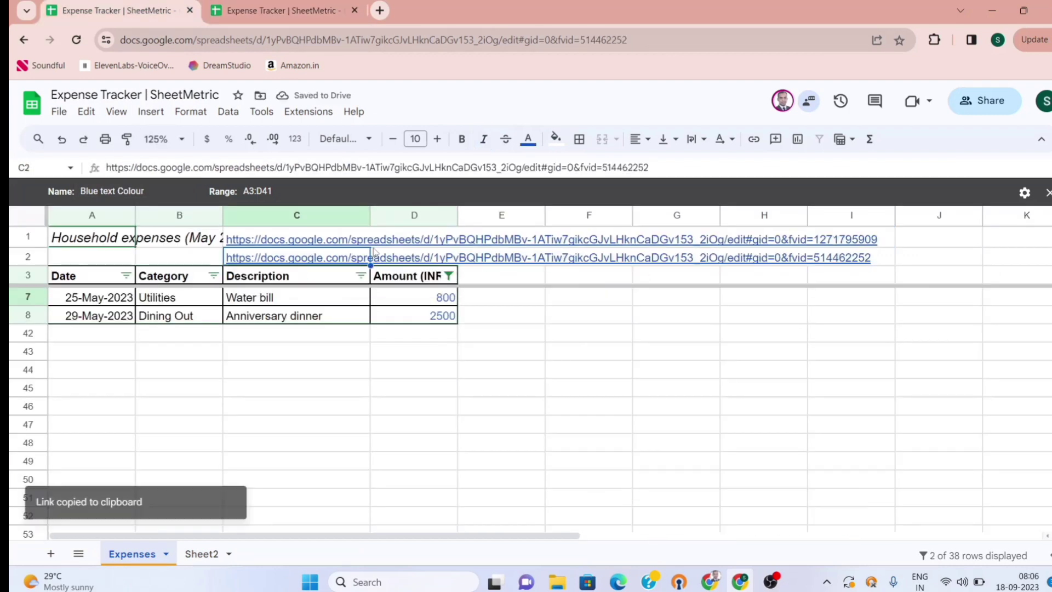
click(380, 10)
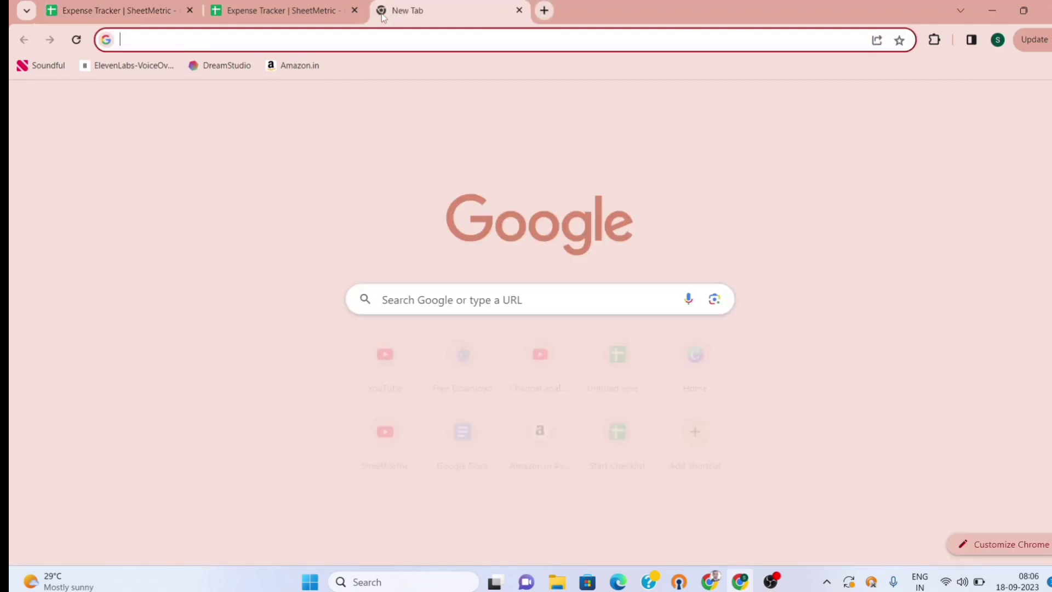
key(ctrl+v)
key(Return)
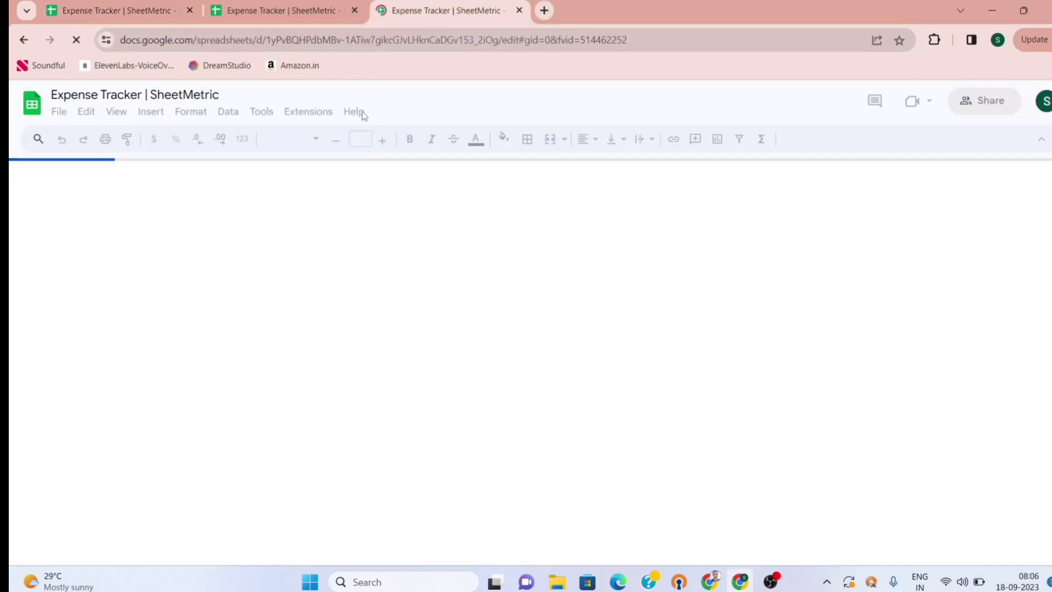